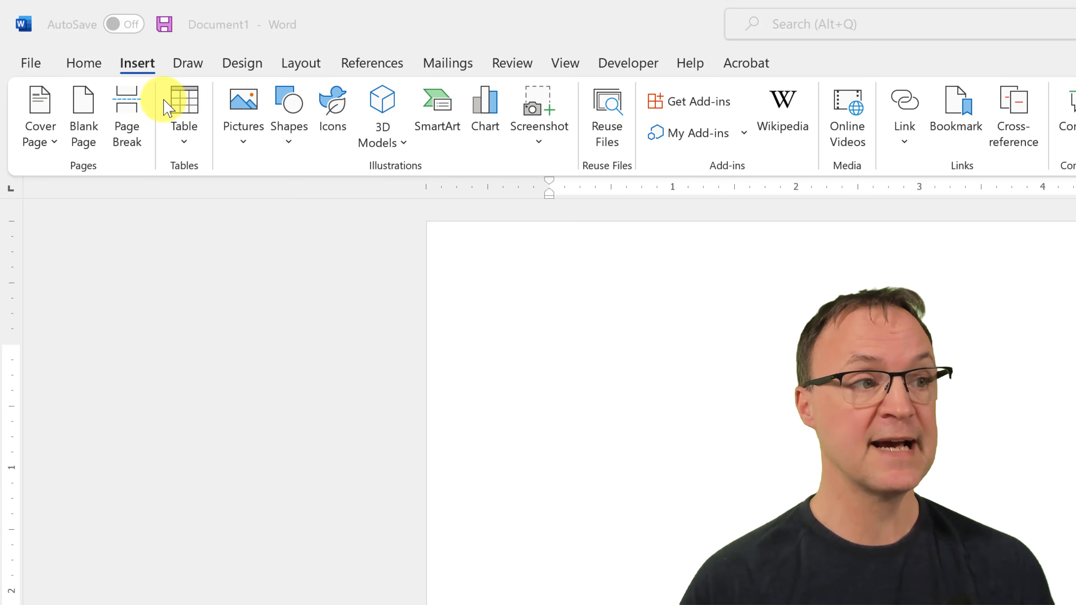
- Search the Office Add-ins store for "qr" and add the QR4Office add-in, accepting its license terms
{"action": "left_click", "coordinate": [144, 67]}
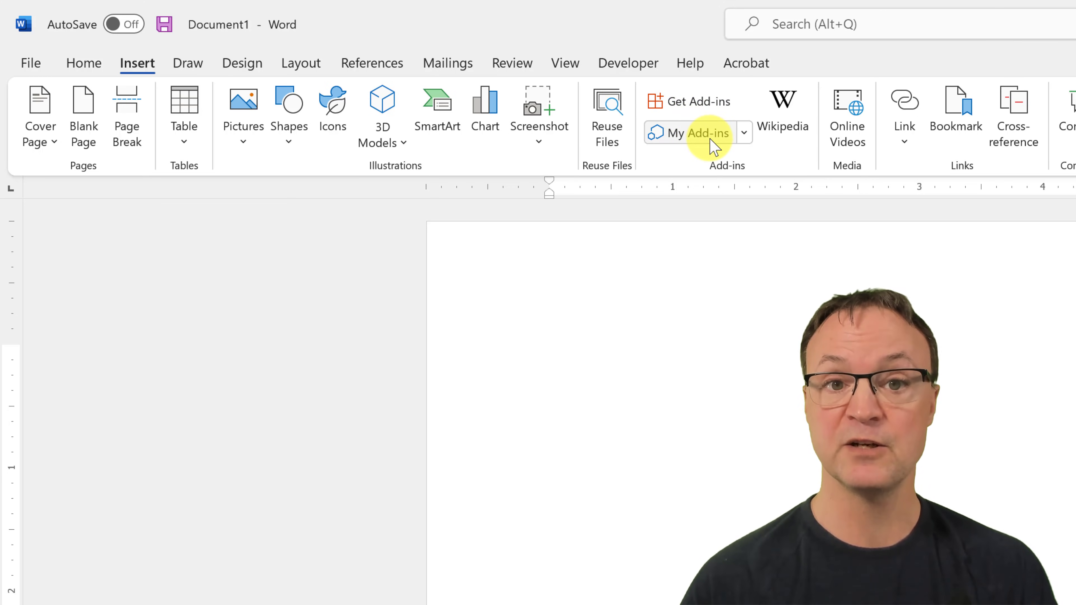
{"action": "left_click", "coordinate": [704, 107]}
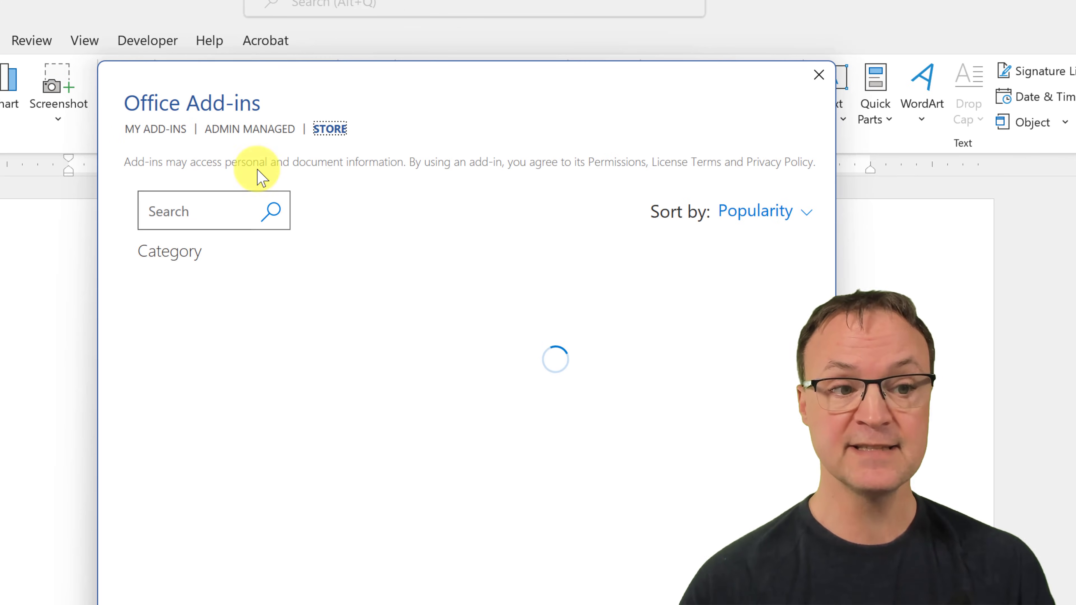
{"action": "left_click", "coordinate": [187, 219]}
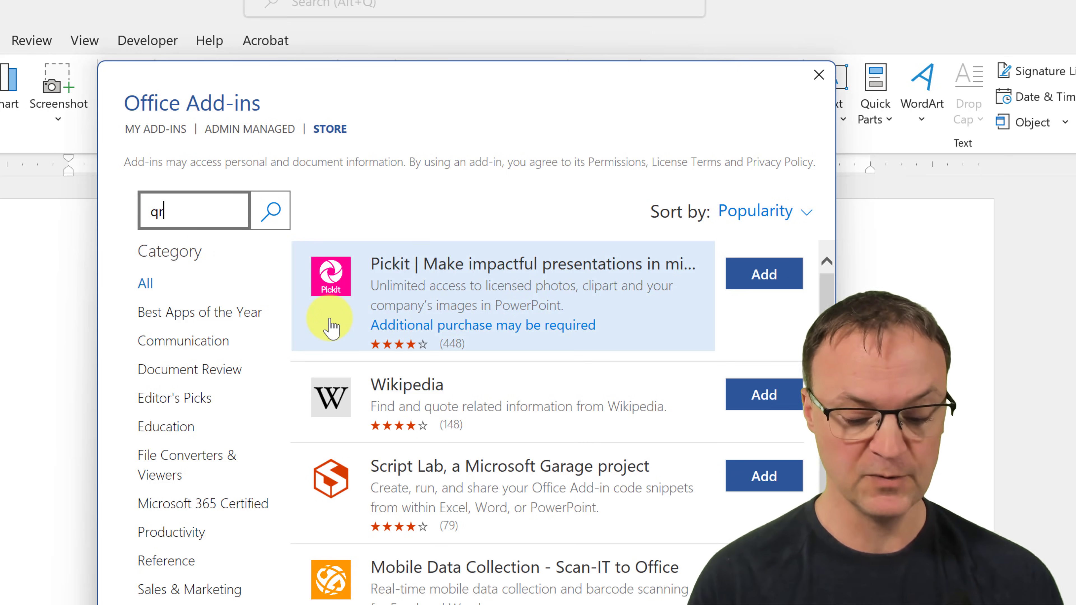
{"action": "key", "text": "Return"}
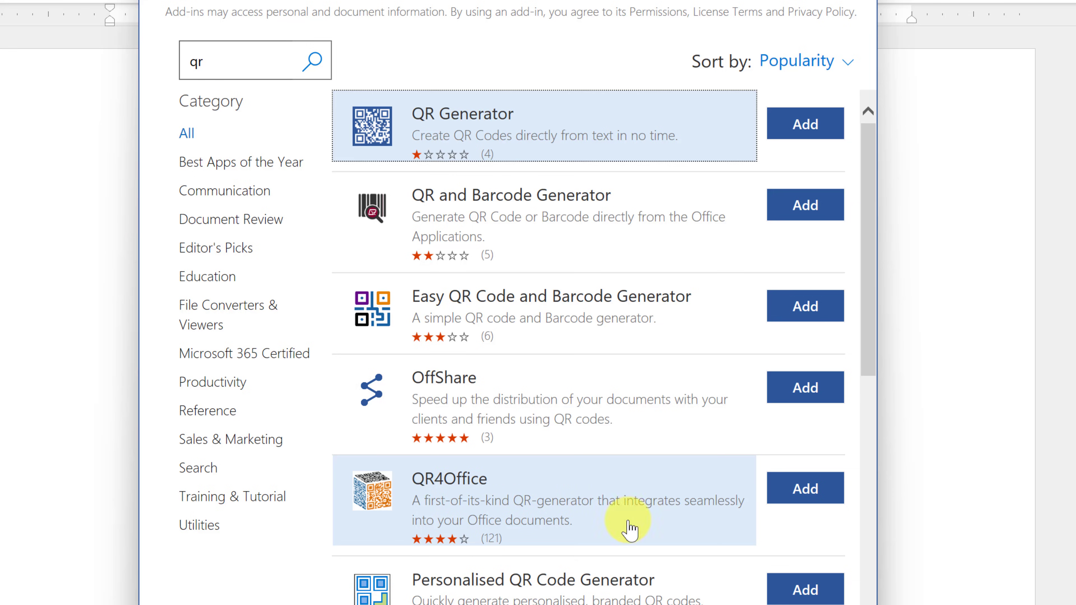
{"action": "left_click", "coordinate": [806, 500]}
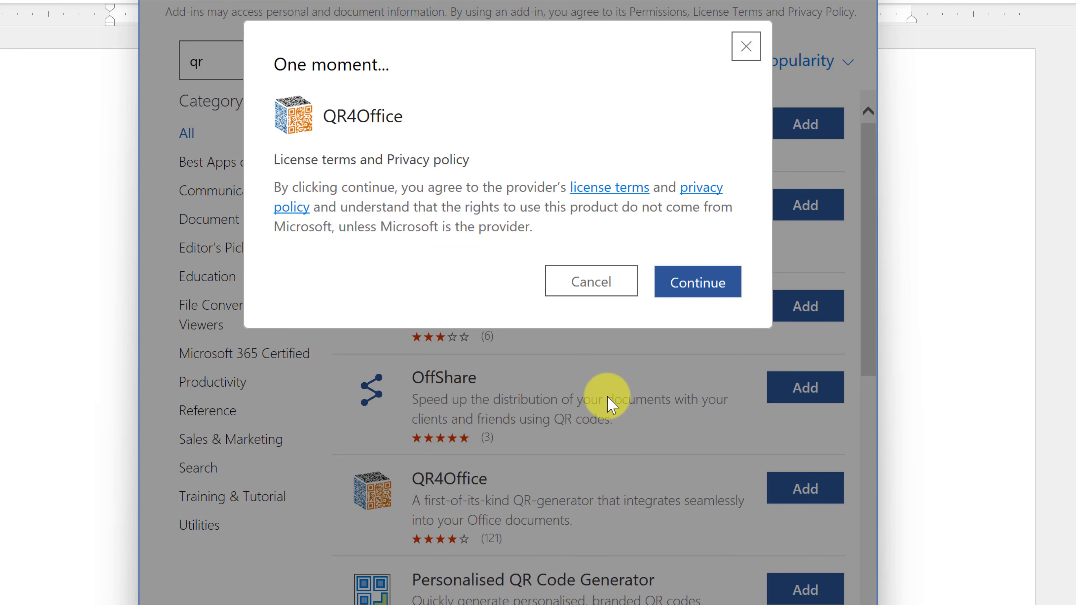
{"action": "left_click", "coordinate": [720, 293]}
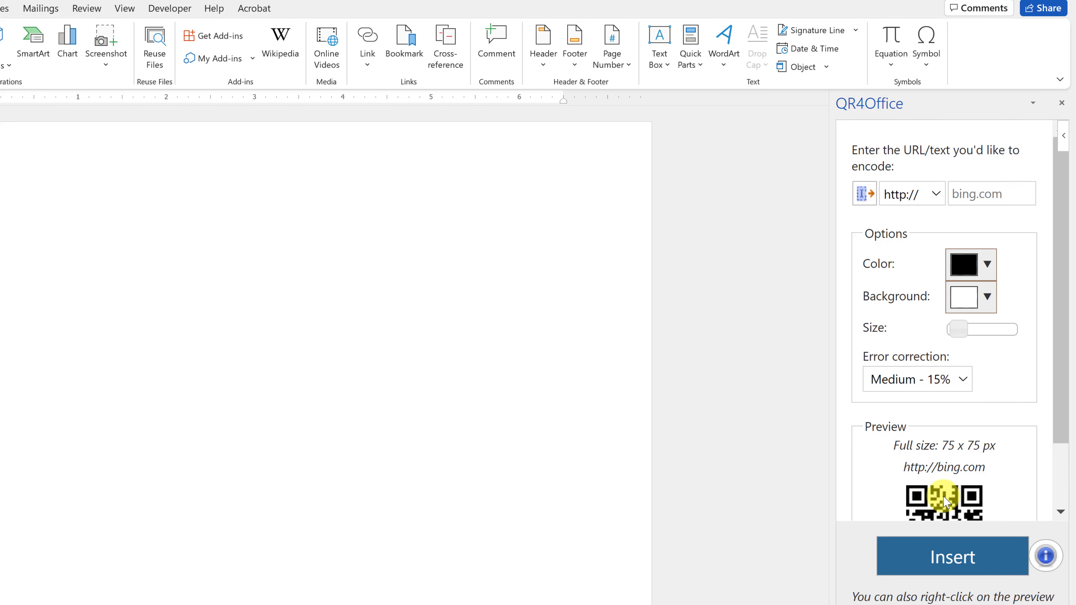
- Add the My Add-ins gallery to the Quick Access Toolbar and view its add-in list and customization options
{"action": "left_click", "coordinate": [254, 58]}
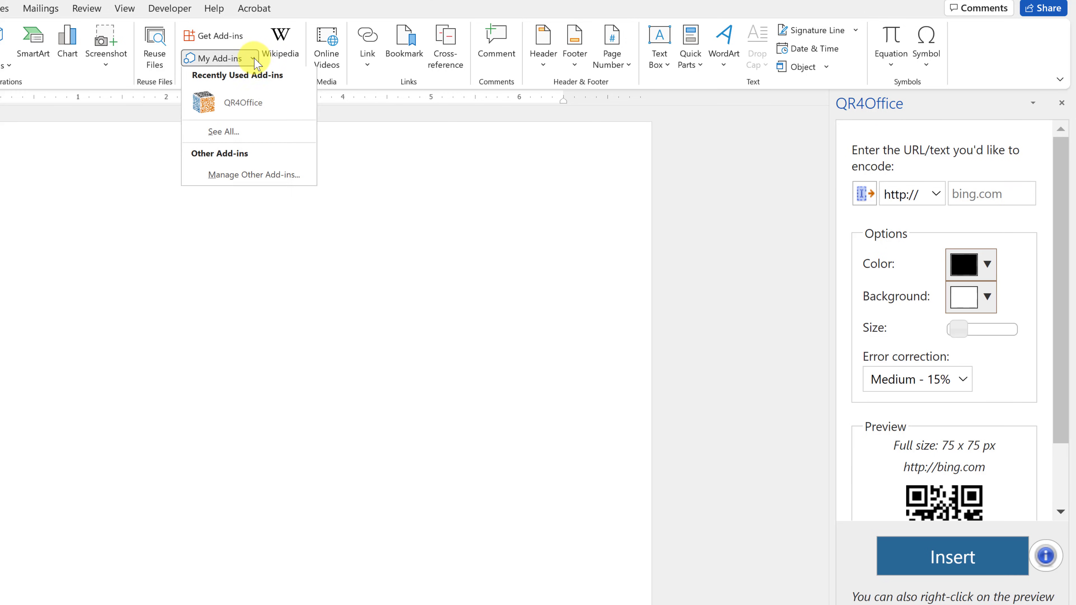
{"action": "right_click", "coordinate": [242, 111]}
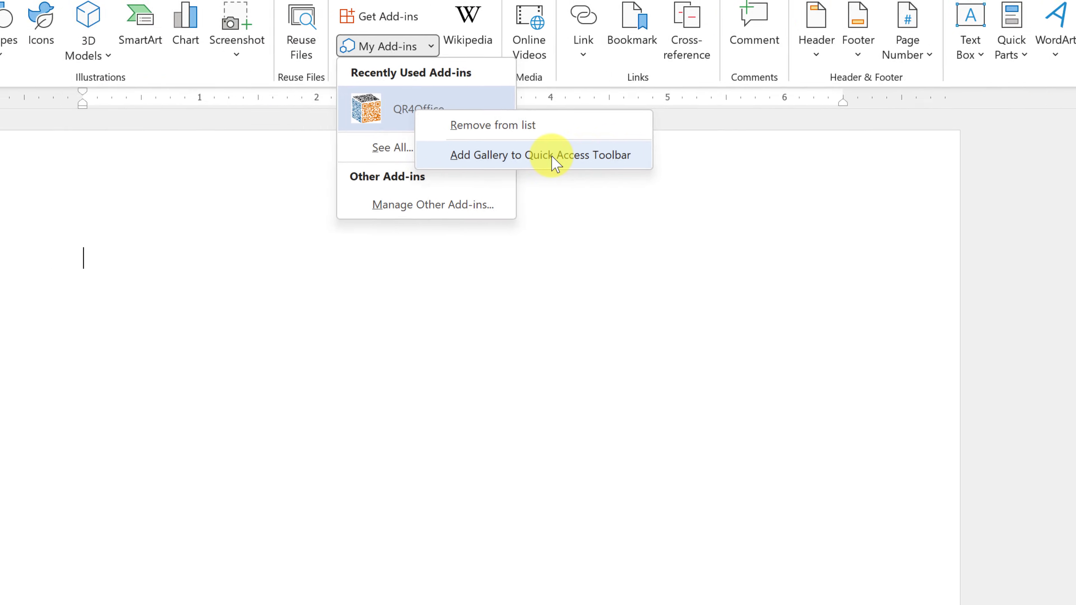
{"action": "left_click", "coordinate": [292, 147]}
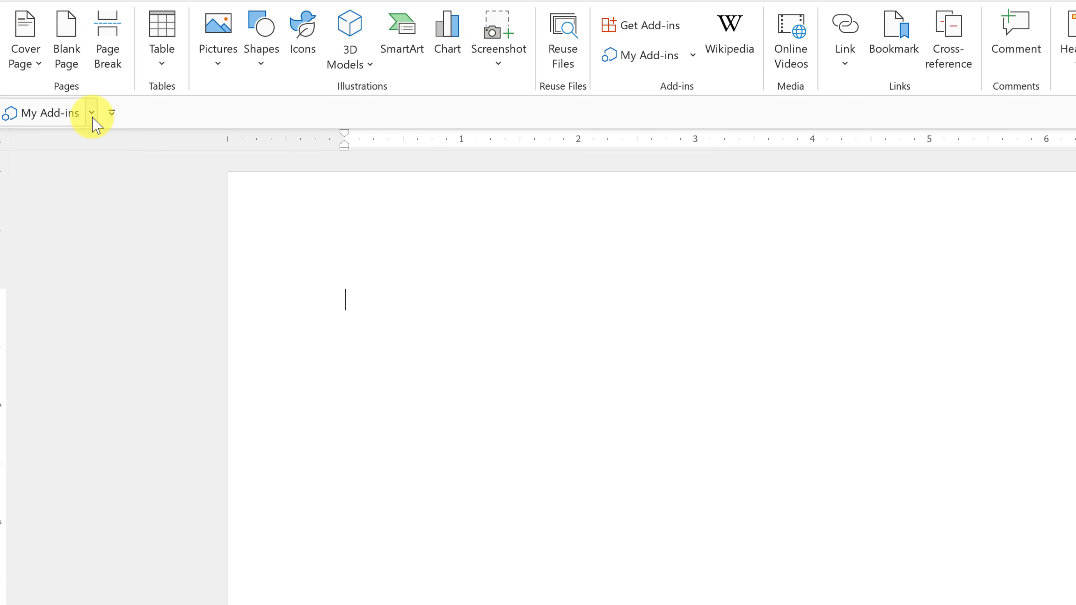
{"action": "left_click", "coordinate": [91, 112]}
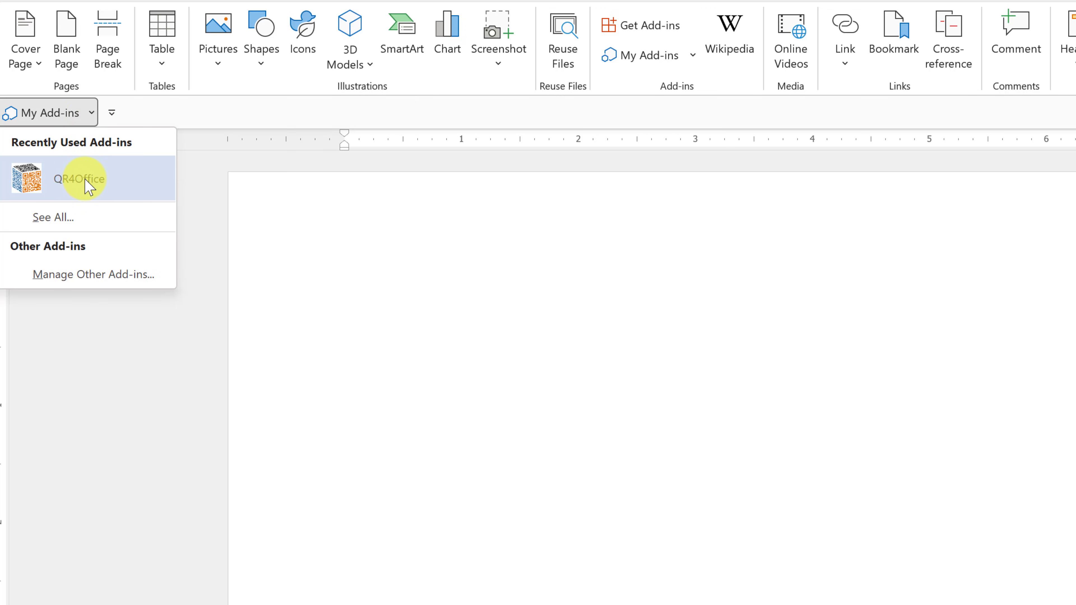
{"action": "right_click", "coordinate": [48, 112]}
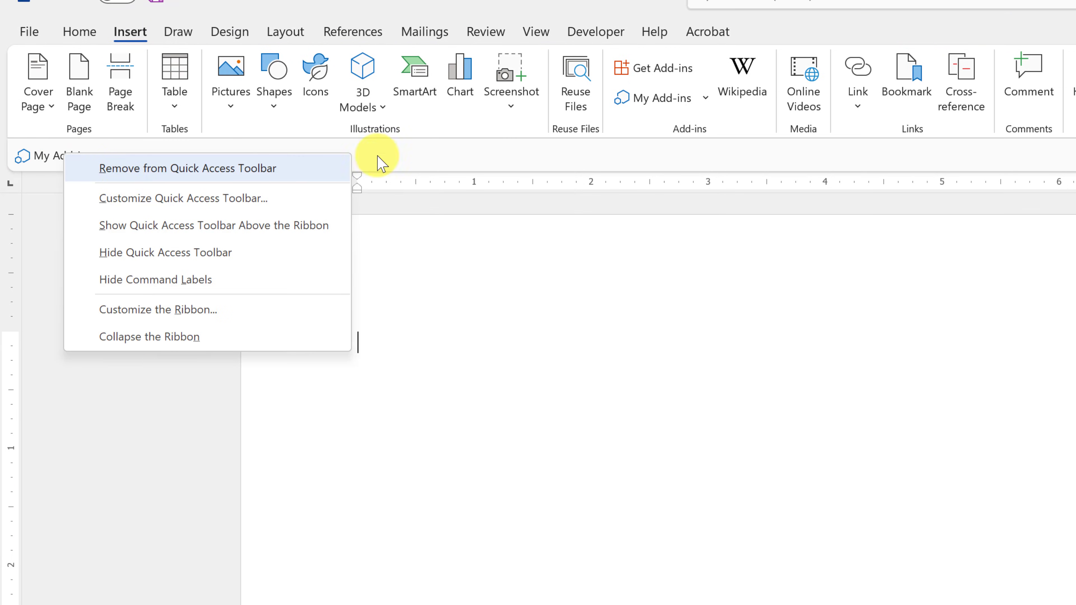
- View the management options for QR4Office in the installed add-ins list, including removal, and close the list without changing anything
{"action": "left_click", "coordinate": [696, 107]}
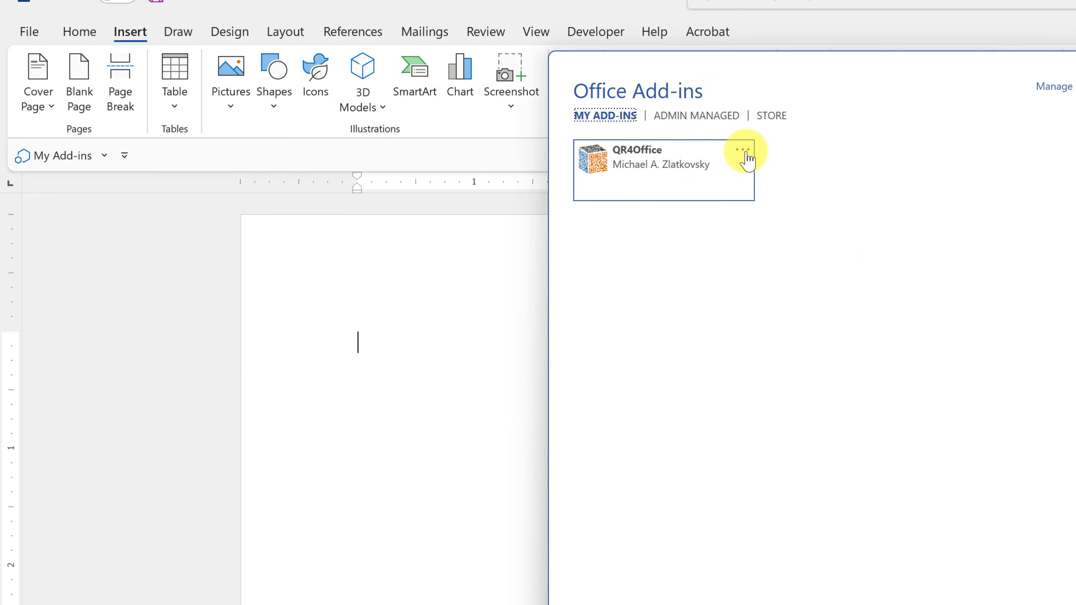
{"action": "left_click", "coordinate": [744, 151]}
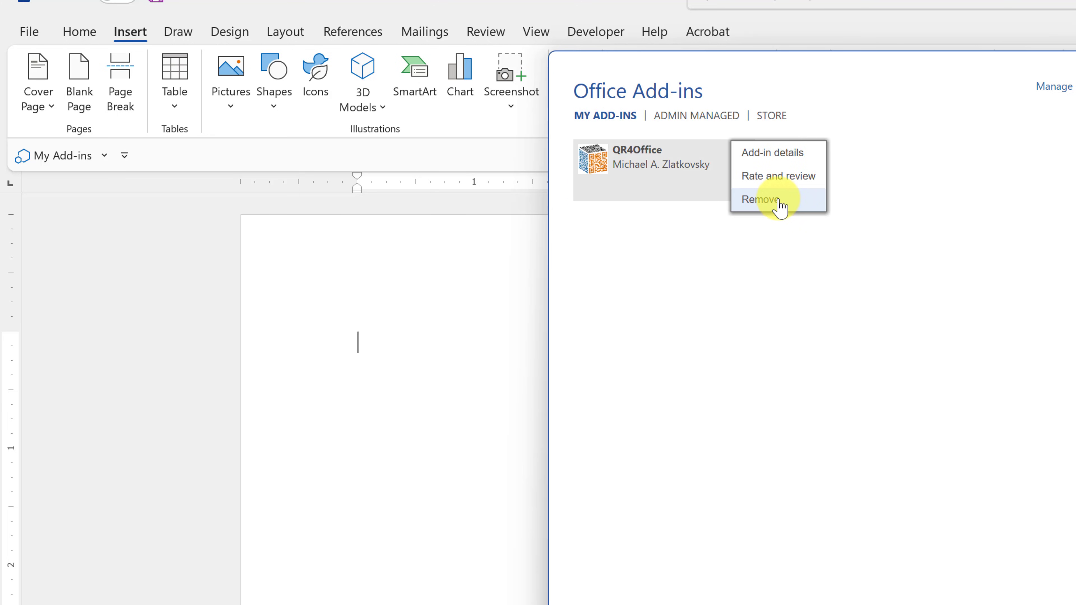
{"action": "key", "text": "Escape"}
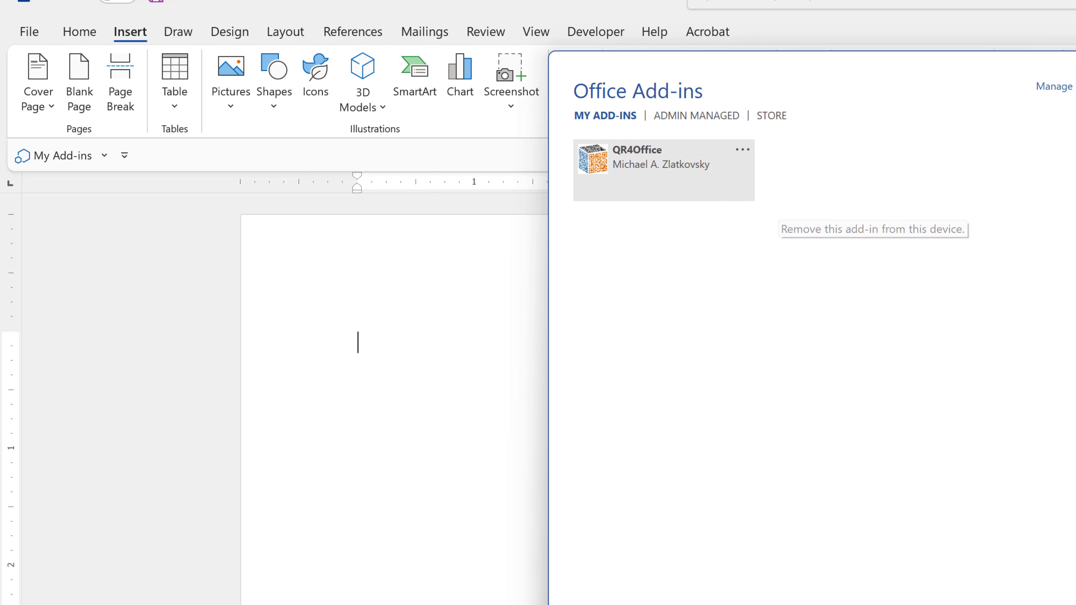
{"action": "key", "text": "Escape"}
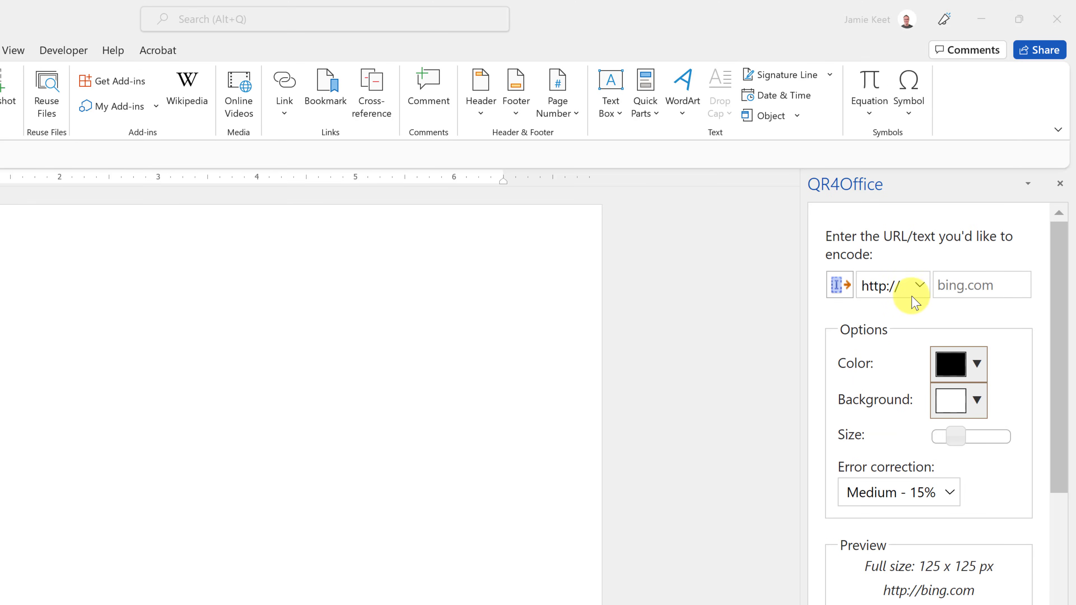
{"action": "left_click", "coordinate": [920, 287]}
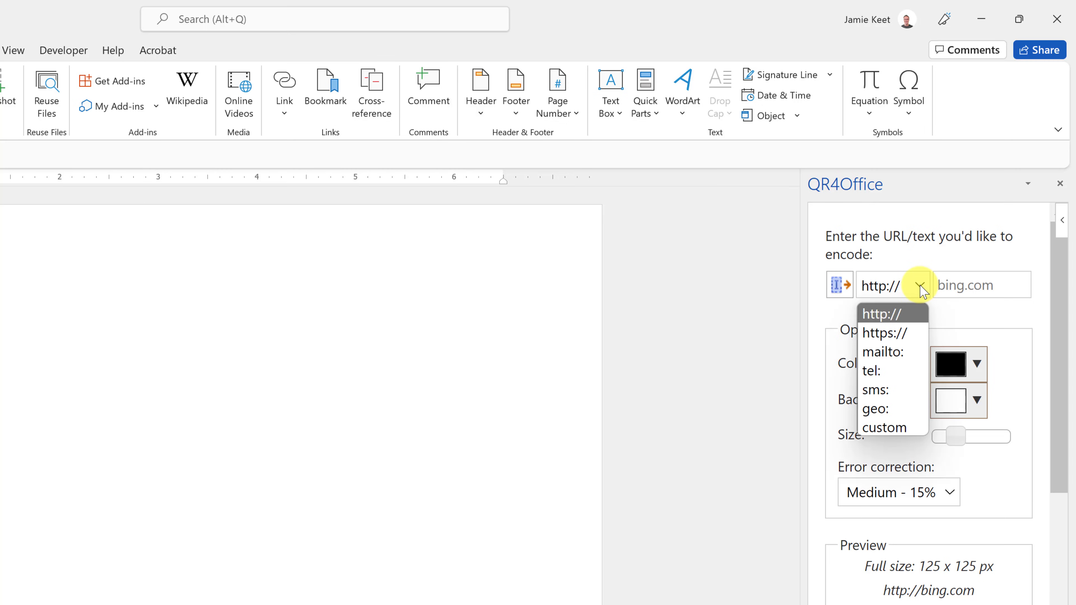
{"action": "left_click", "coordinate": [894, 333]}
{"action": "left_click", "coordinate": [978, 285]}
{"action": "type", "text": "teacher"}
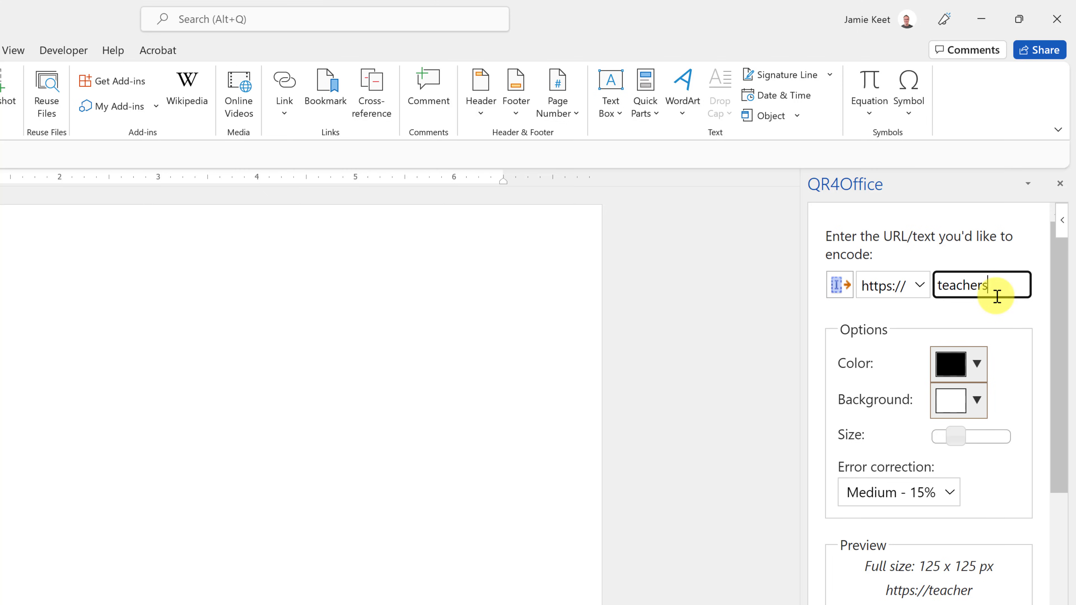
{"action": "type", "text": "s"}
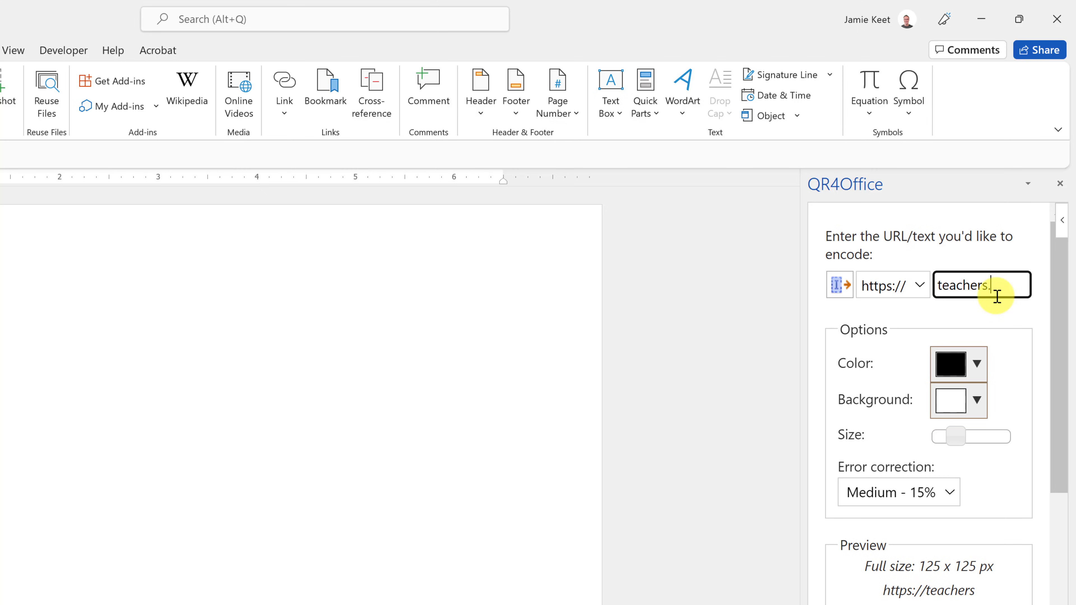
{"action": "type", "text": ".tech"}
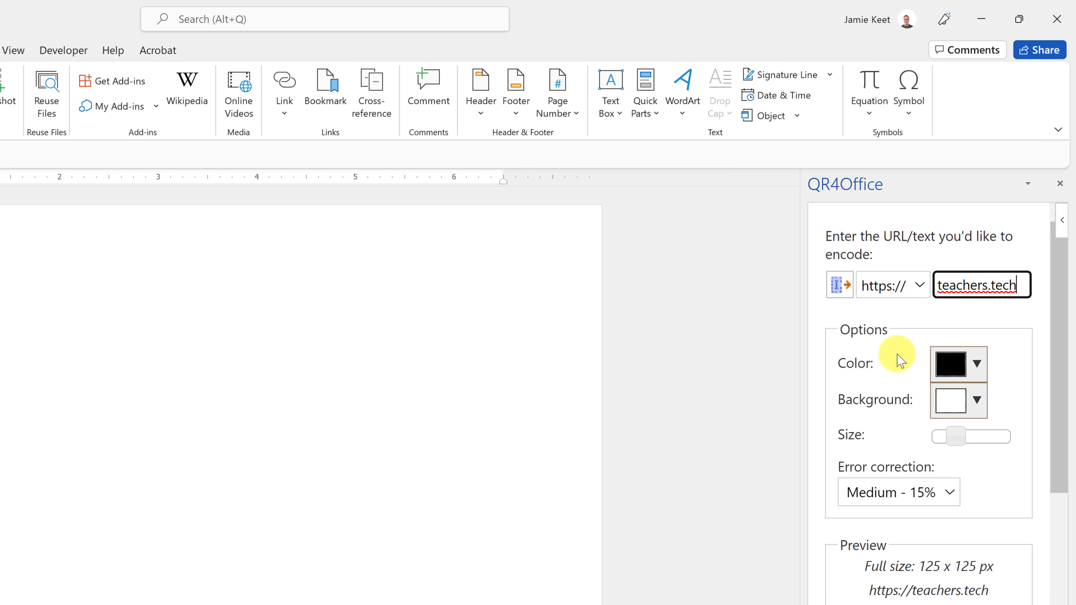
{"action": "left_click", "coordinate": [826, 380]}
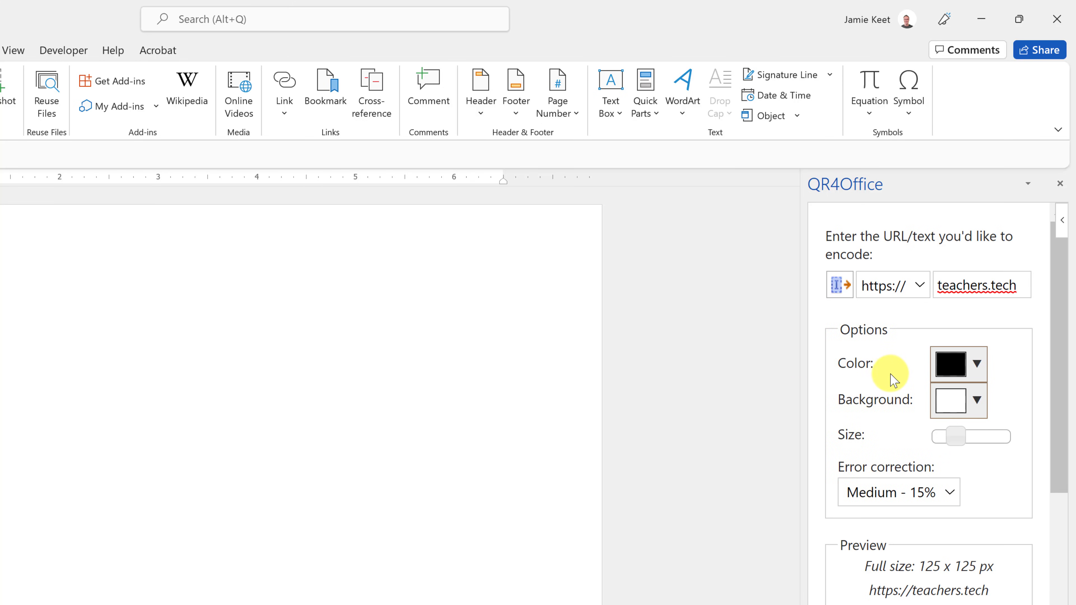
- Look through the available colors for the QR code and close the palette without choosing one
{"action": "scroll", "coordinate": [894, 377], "scroll_direction": "down", "scroll_amount": 1}
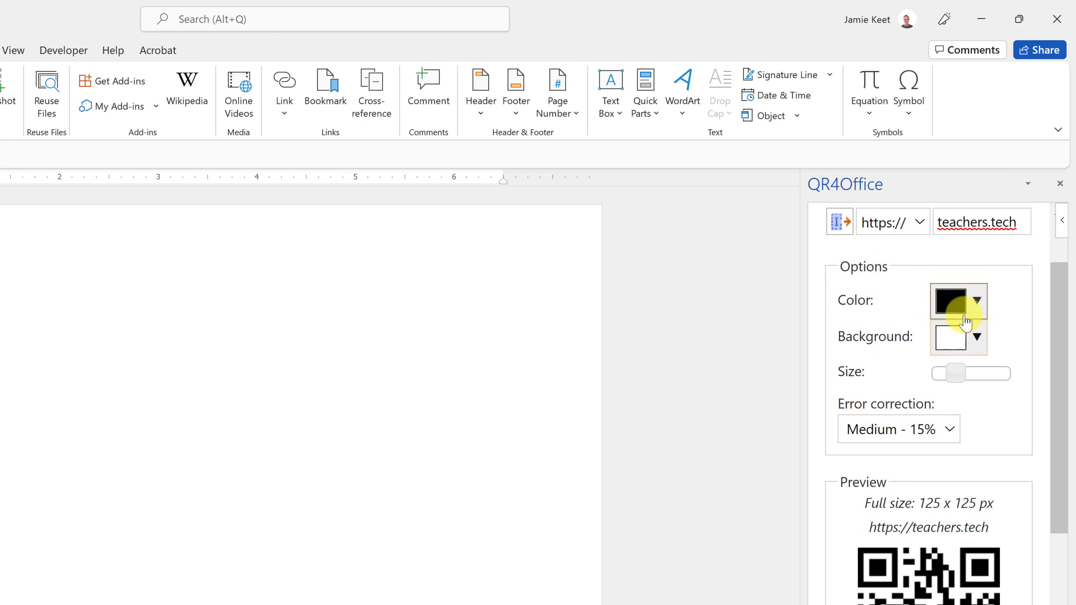
{"action": "left_click", "coordinate": [978, 302]}
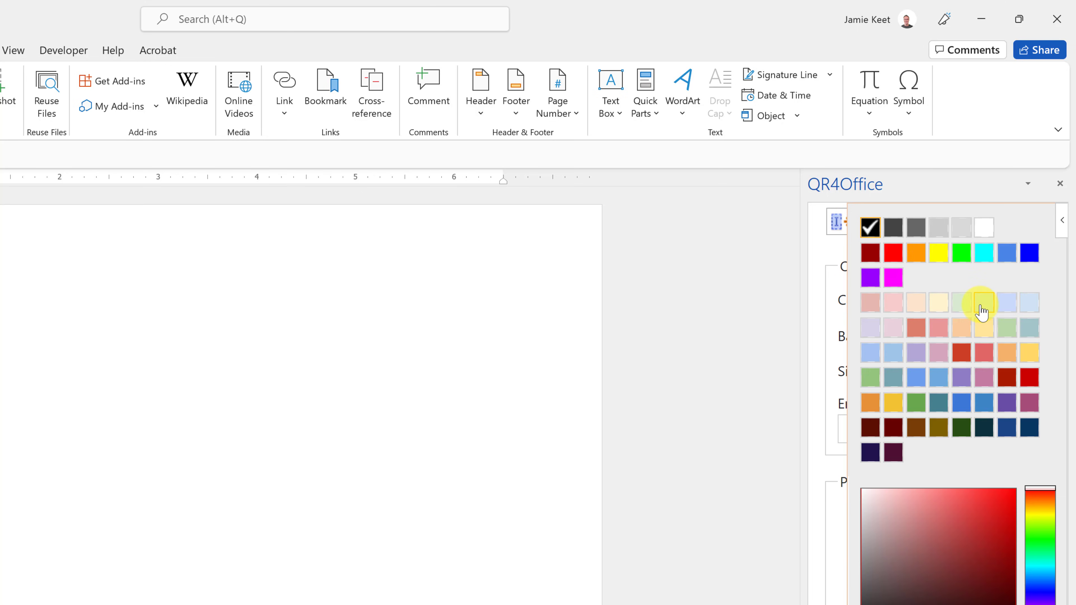
{"action": "left_click", "coordinate": [825, 373]}
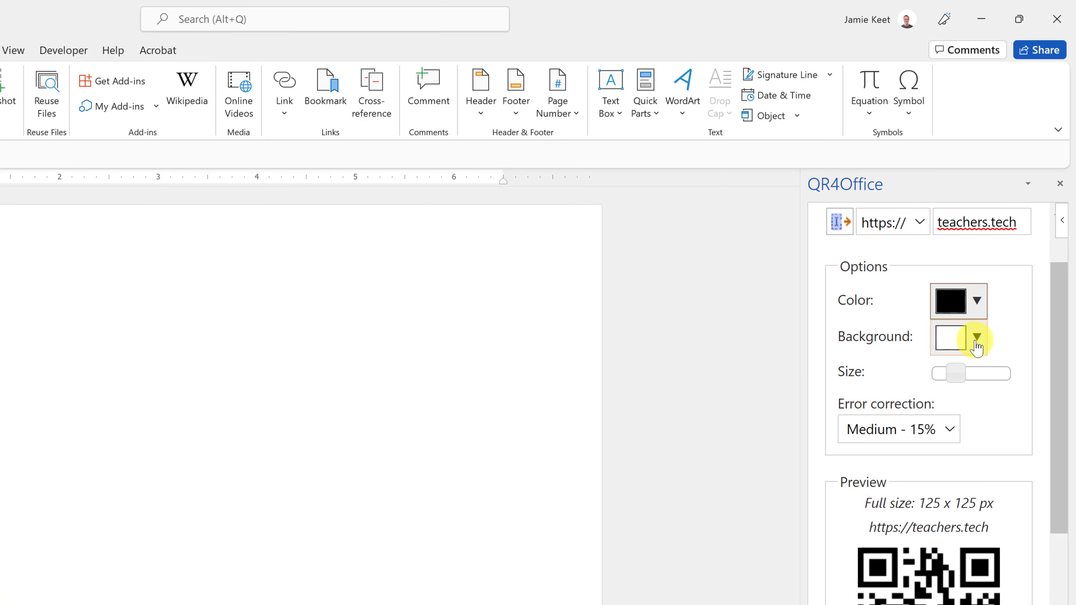
- Set the QR code's full size to 225 x 225 px and look at the available error correction levels
{"action": "scroll", "coordinate": [886, 370], "scroll_direction": "down", "scroll_amount": 1}
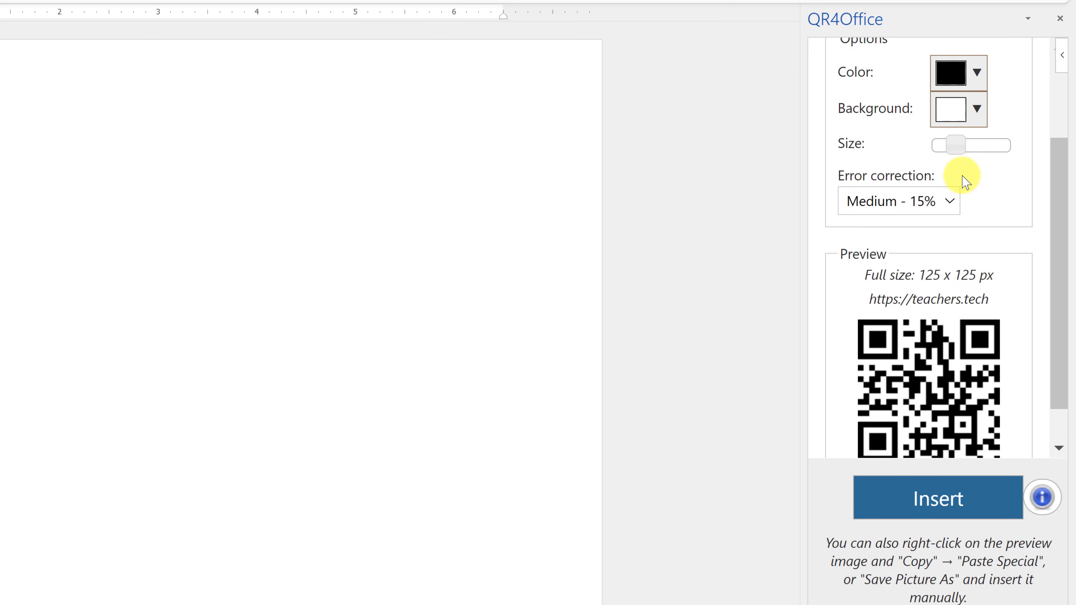
{"action": "left_click_drag", "start_coordinate": [962, 153], "coordinate": [978, 154]}
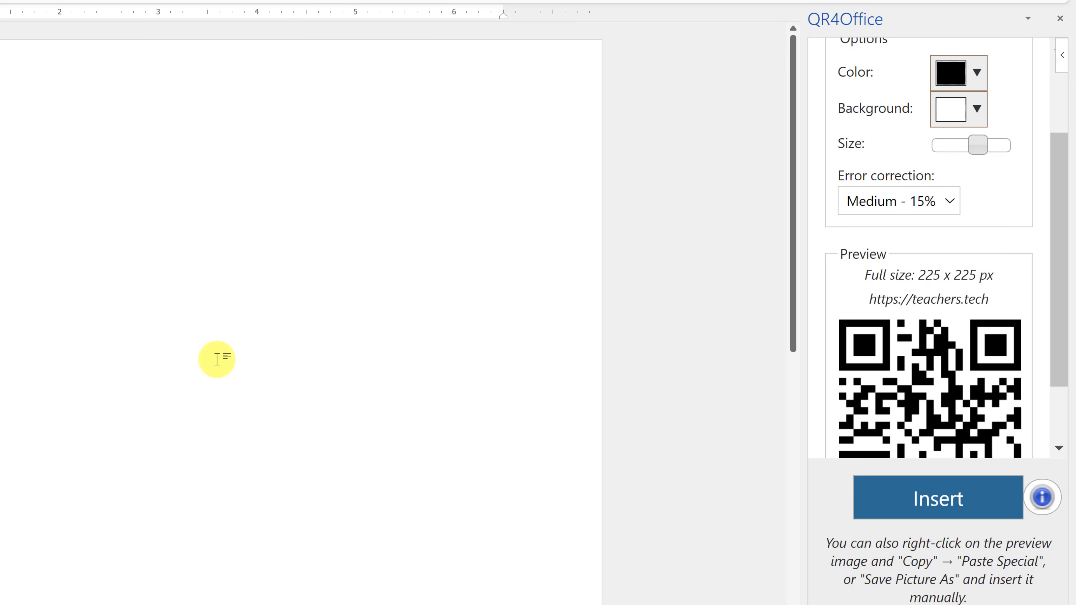
{"action": "left_click", "coordinate": [880, 206]}
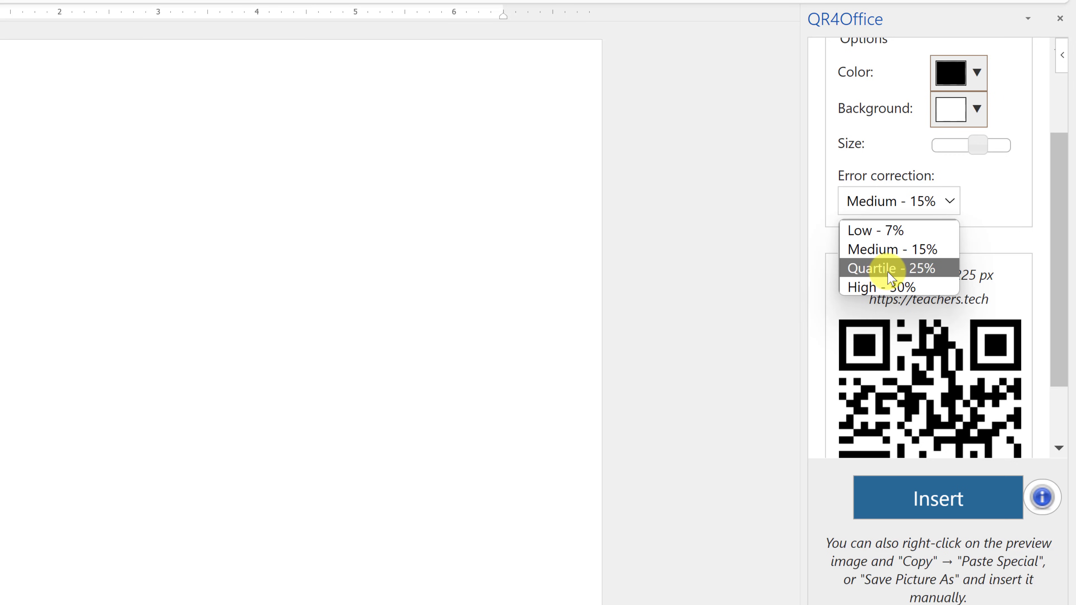
{"action": "left_click", "coordinate": [984, 215]}
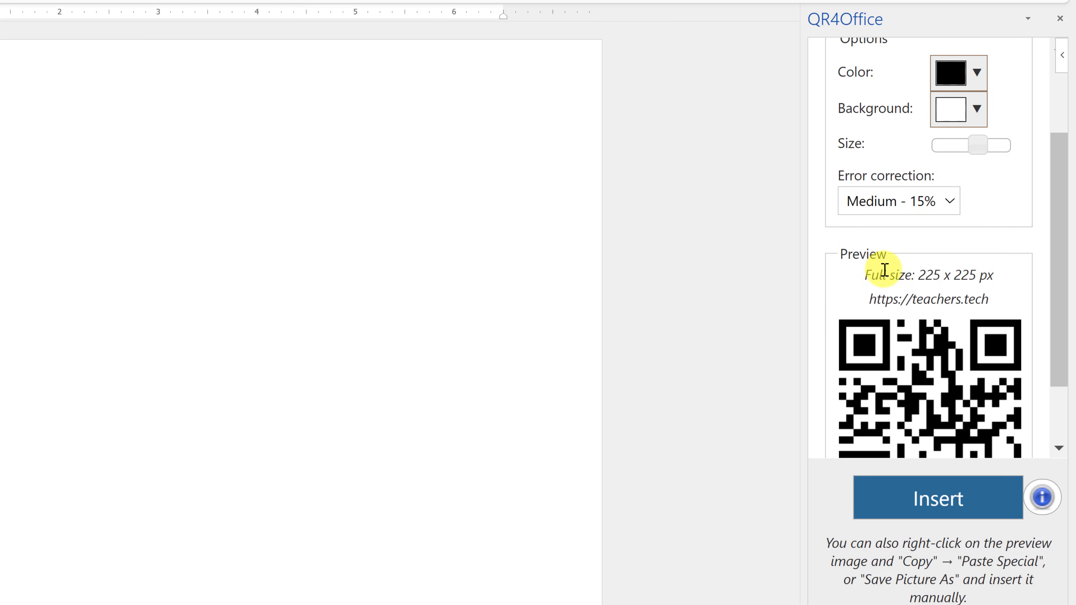
- Save the QR code preview as an image file
{"action": "scroll", "coordinate": [901, 351], "scroll_direction": "down", "scroll_amount": 1}
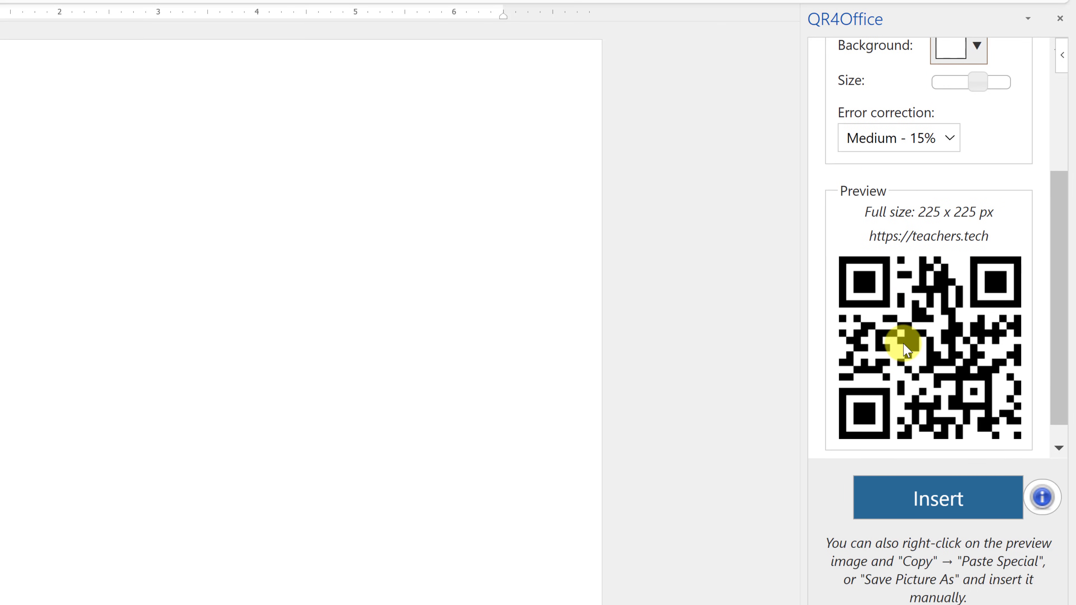
{"action": "right_click", "coordinate": [911, 314]}
{"action": "left_click", "coordinate": [944, 331]}
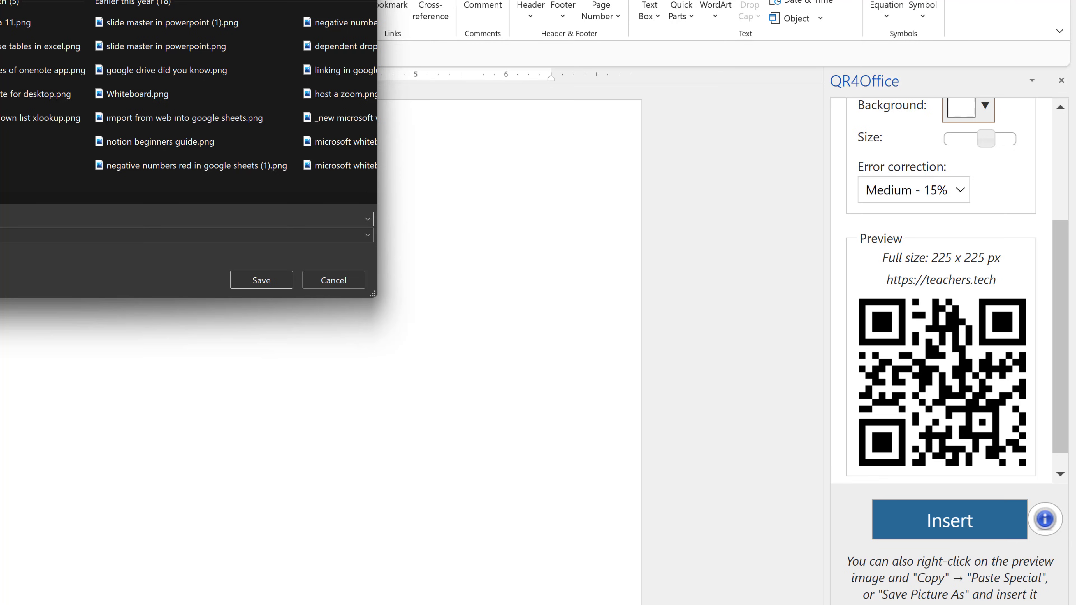
{"action": "key", "text": "Return"}
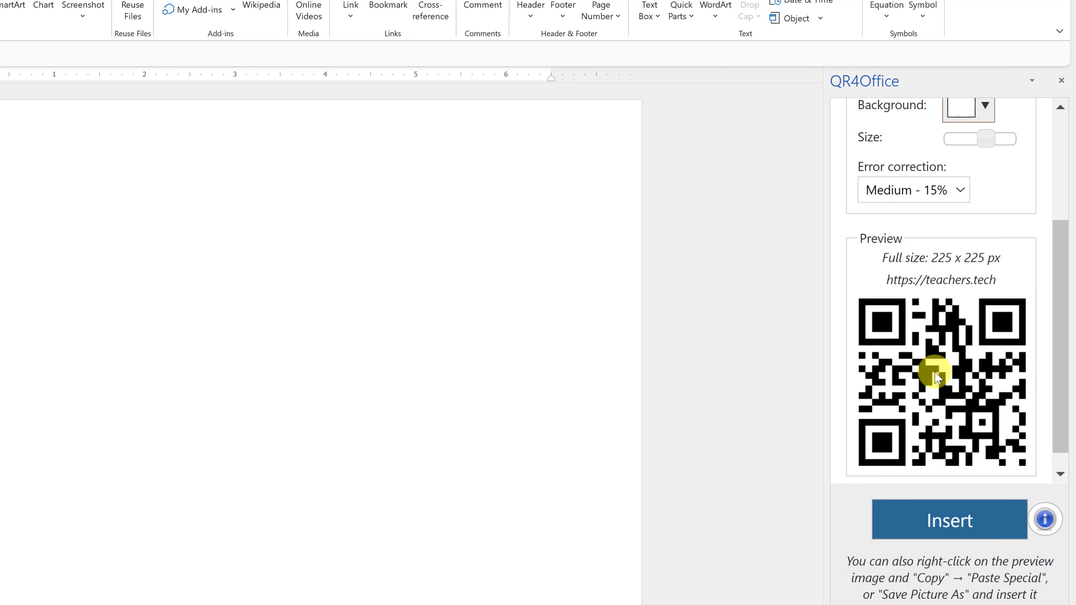
- Copy the QR code preview image and insert the QR code into the document
{"action": "right_click", "coordinate": [928, 360]}
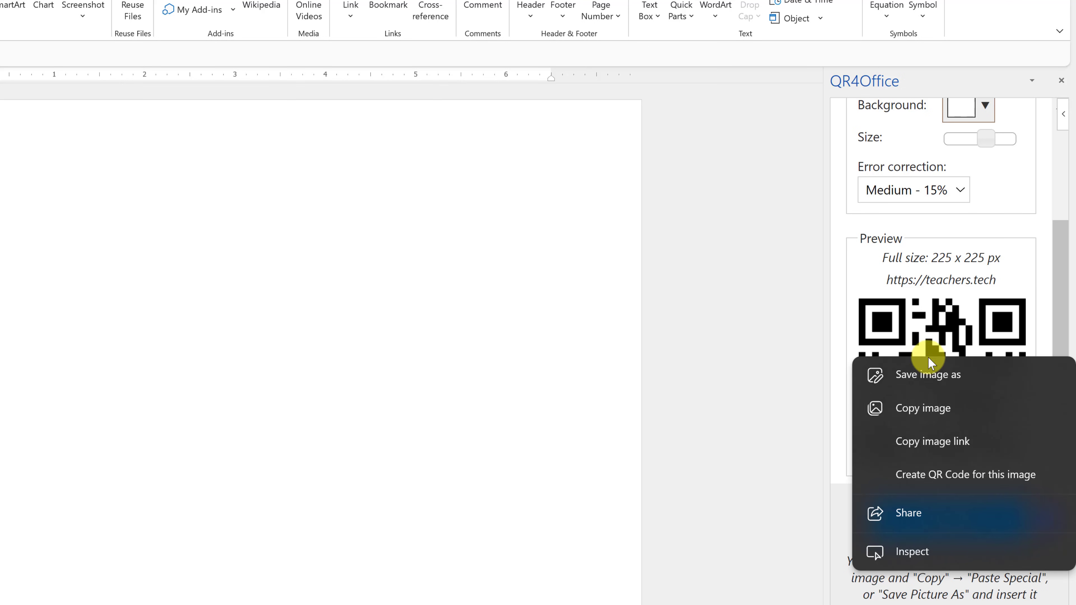
{"action": "left_click", "coordinate": [935, 408]}
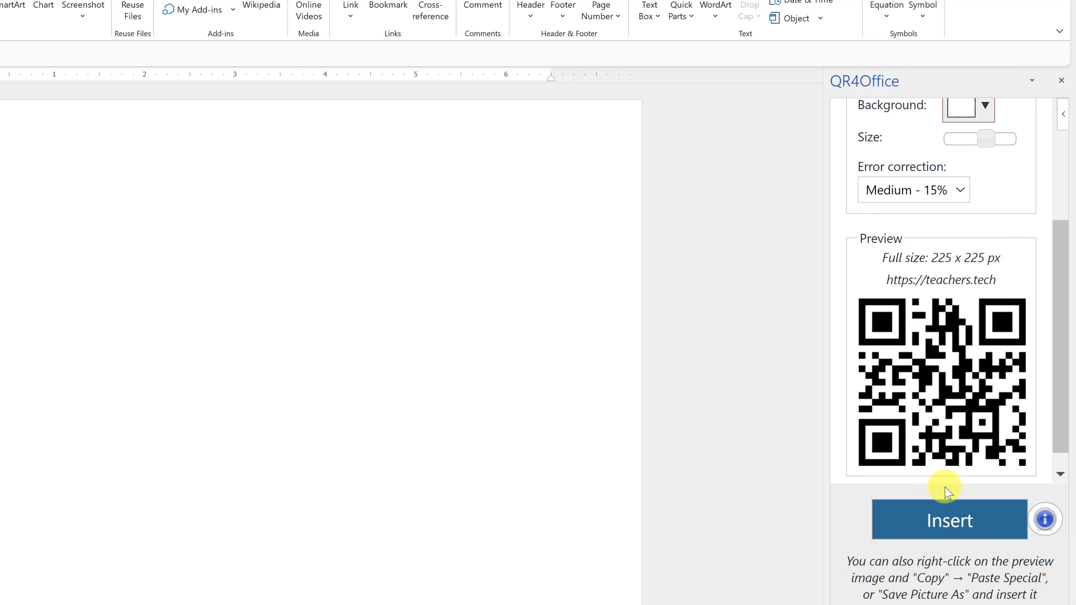
{"action": "left_click", "coordinate": [955, 521]}
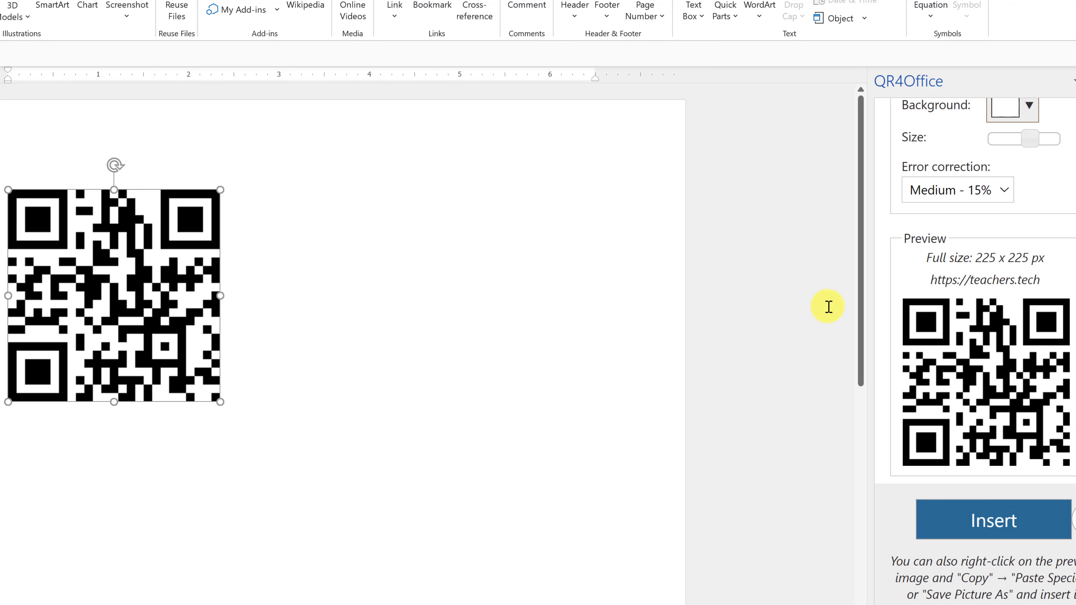
{"action": "scroll", "coordinate": [983, 254], "scroll_direction": "up", "scroll_amount": 4}
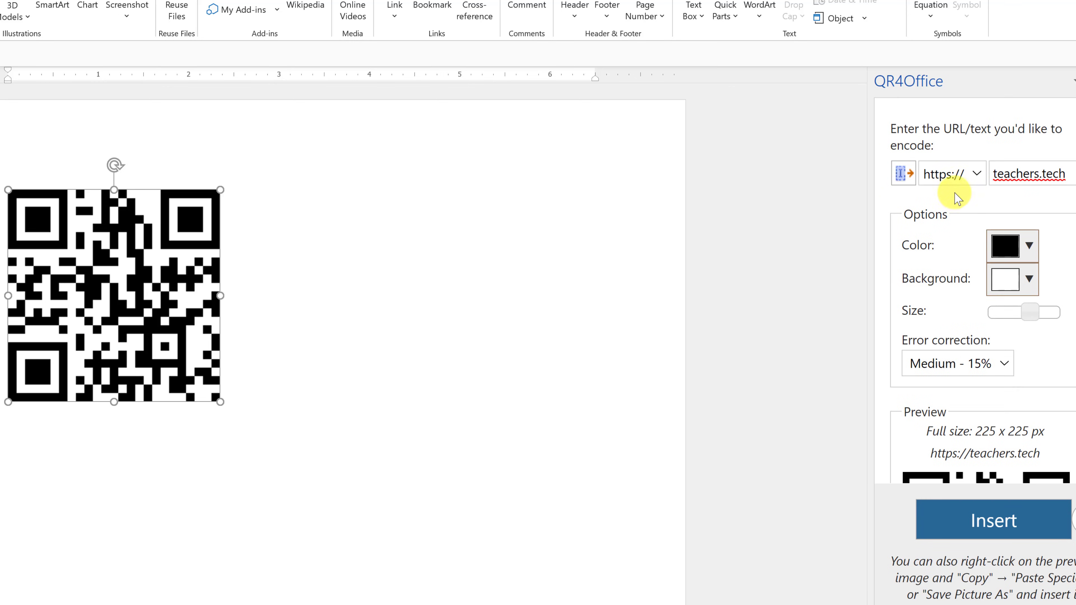
{"action": "left_click", "coordinate": [979, 176]}
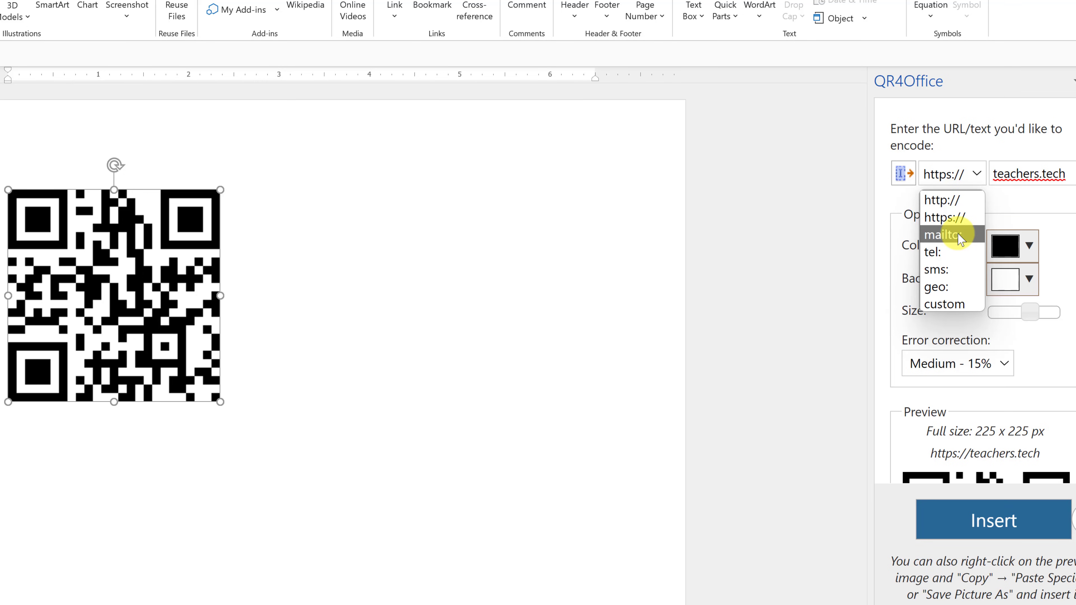
{"action": "left_click", "coordinate": [958, 241]}
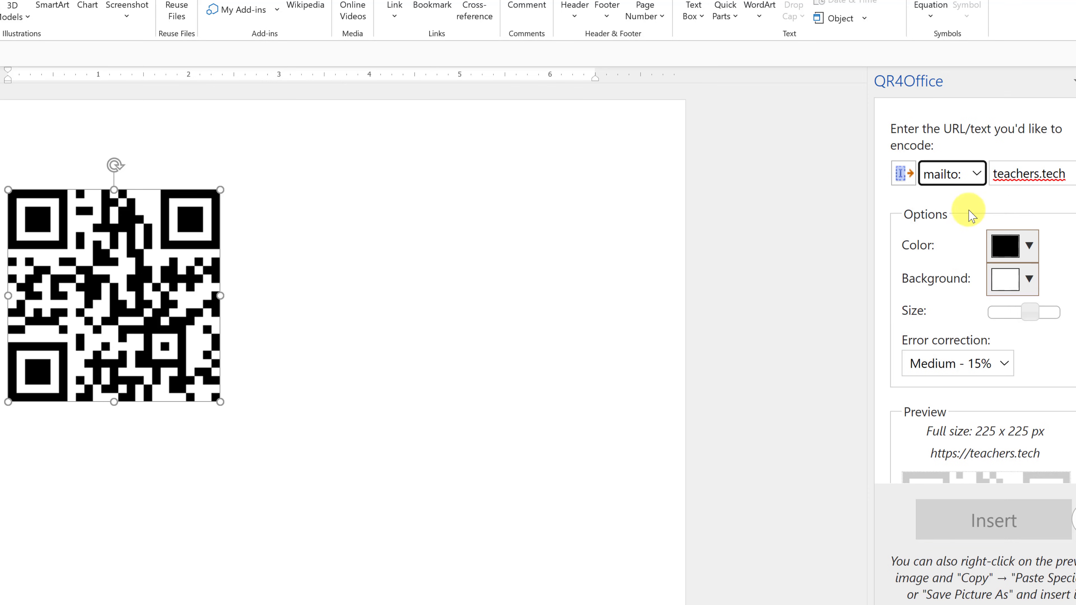
{"action": "left_click", "coordinate": [978, 176]}
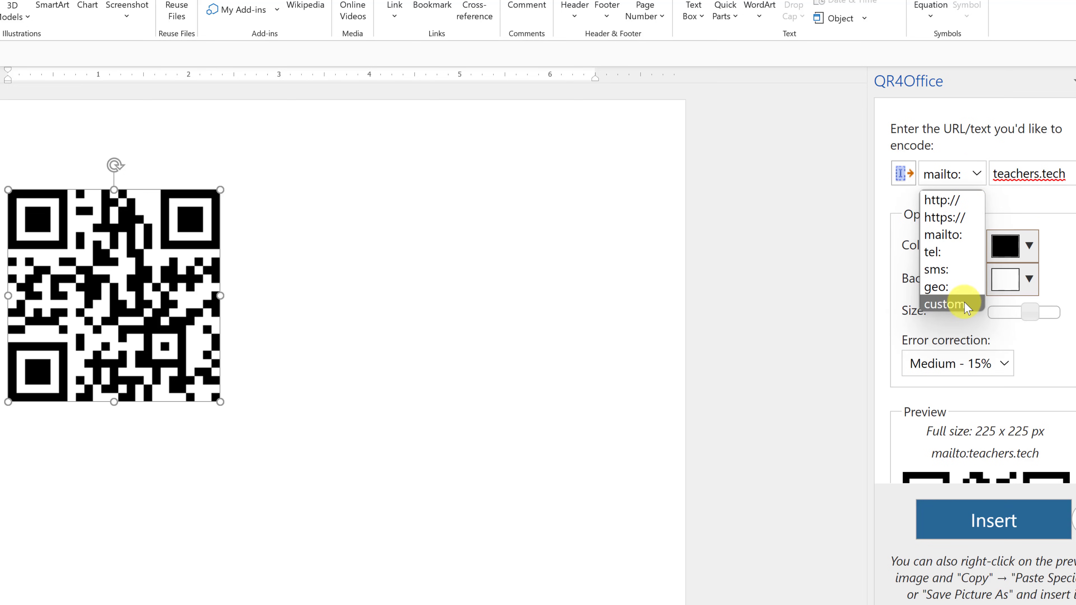
{"action": "left_click", "coordinate": [958, 225]}
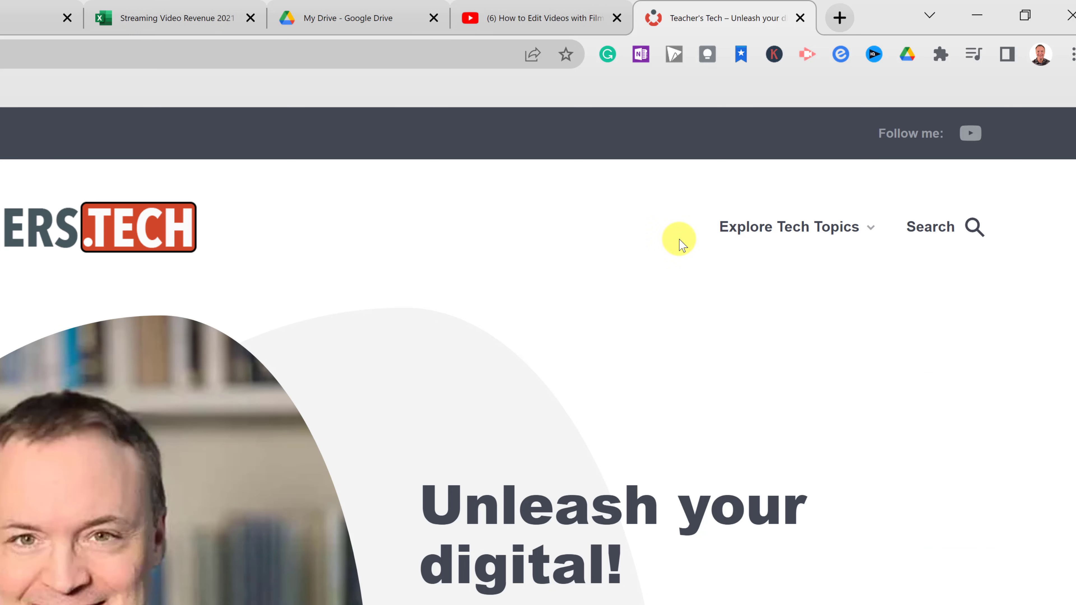
- Copy the Filmora YouTube video's web address from the browser and paste it over teachers.tech in QR4Office
{"action": "left_click", "coordinate": [519, 19]}
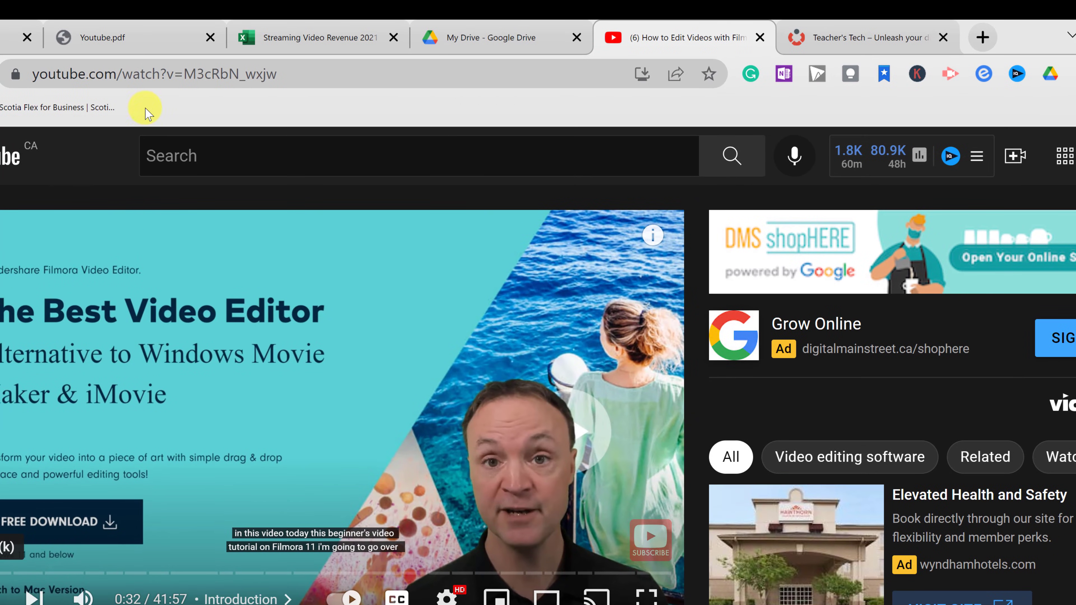
{"action": "left_click", "coordinate": [150, 75]}
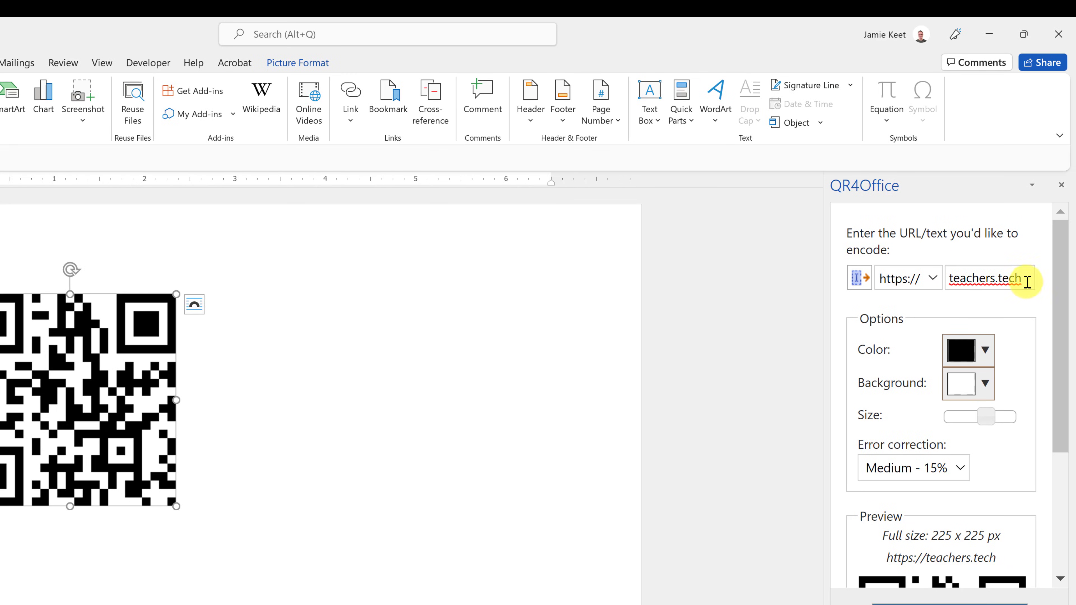
{"action": "left_click_drag", "start_coordinate": [1023, 280], "coordinate": [926, 286]}
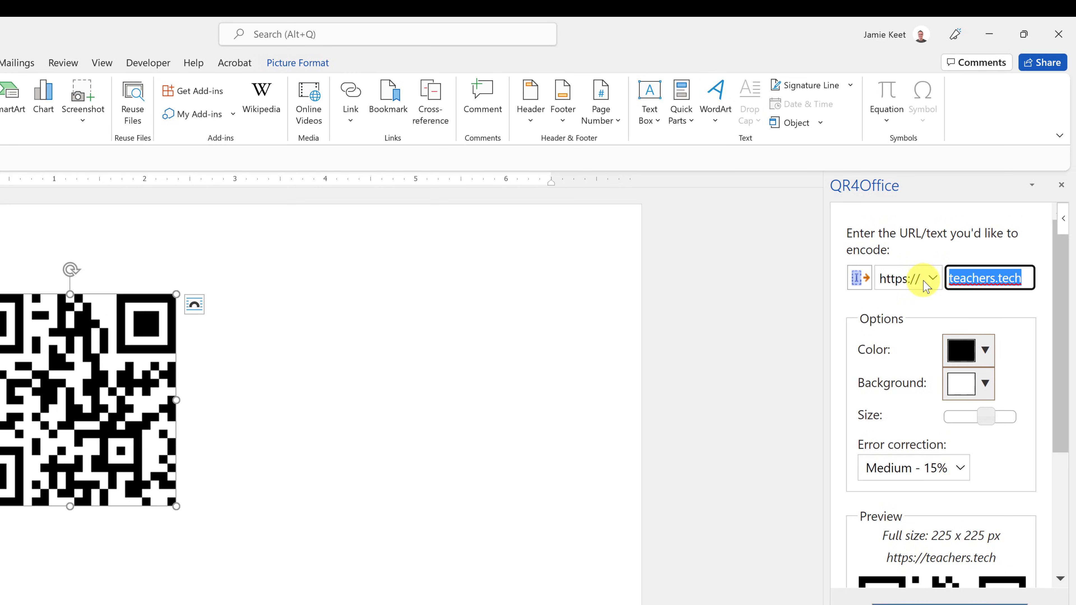
{"action": "key", "text": "ctrl+v"}
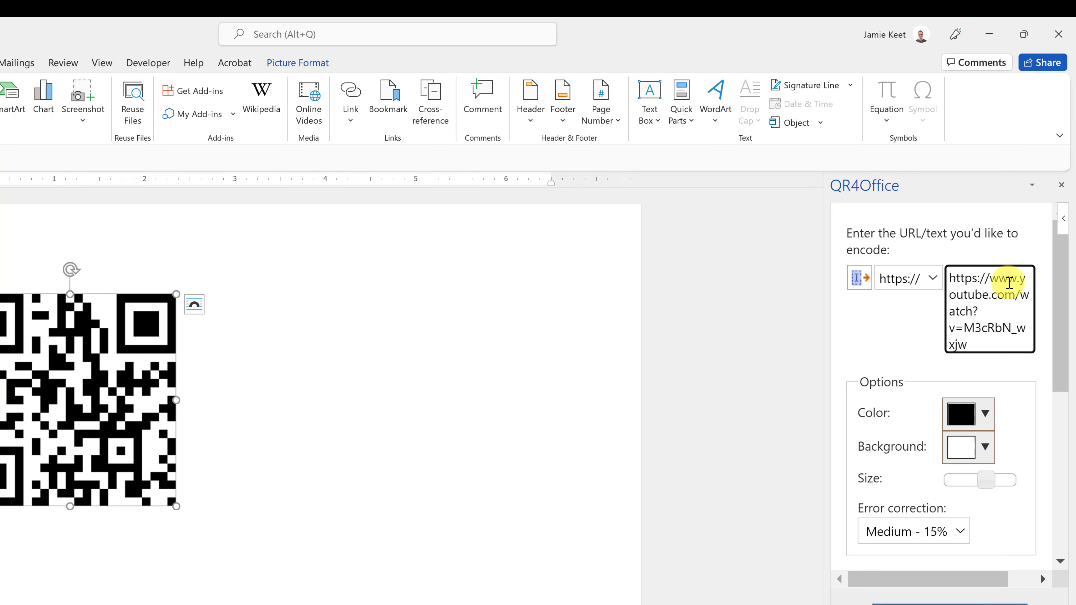
{"action": "left_click_drag", "start_coordinate": [990, 282], "coordinate": [947, 281]}
{"action": "key", "text": "BackSpace"}
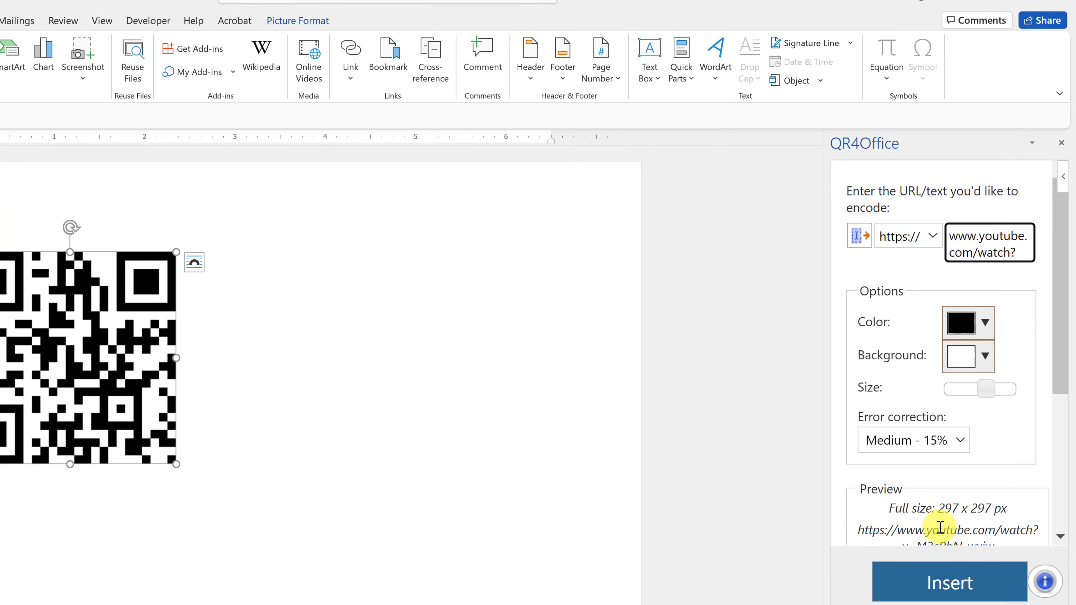
{"action": "scroll", "coordinate": [935, 523], "scroll_direction": "down", "scroll_amount": 2}
{"action": "left_click", "coordinate": [958, 585]}
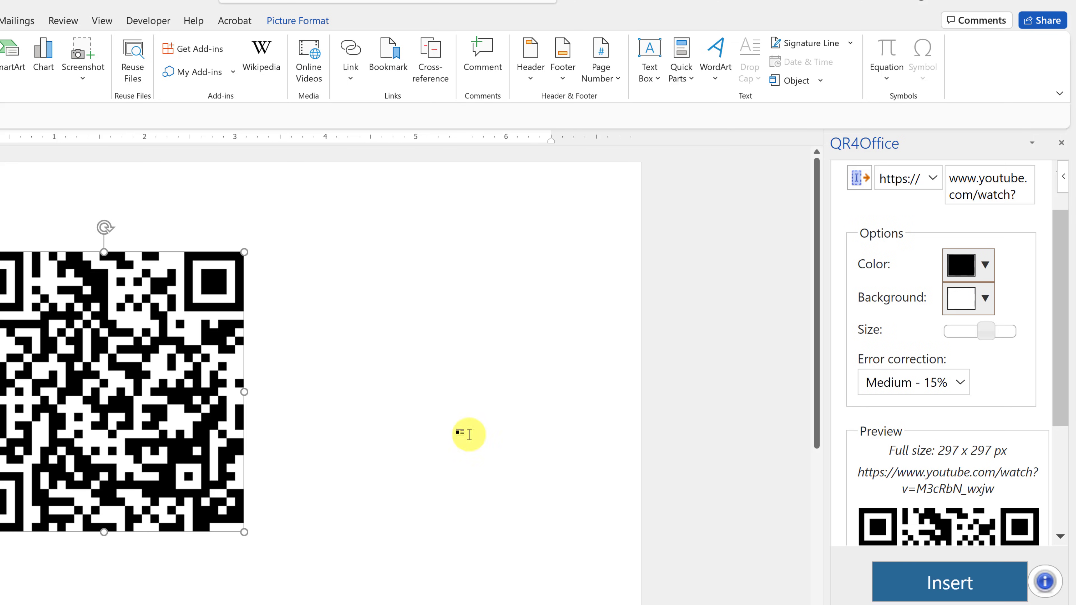
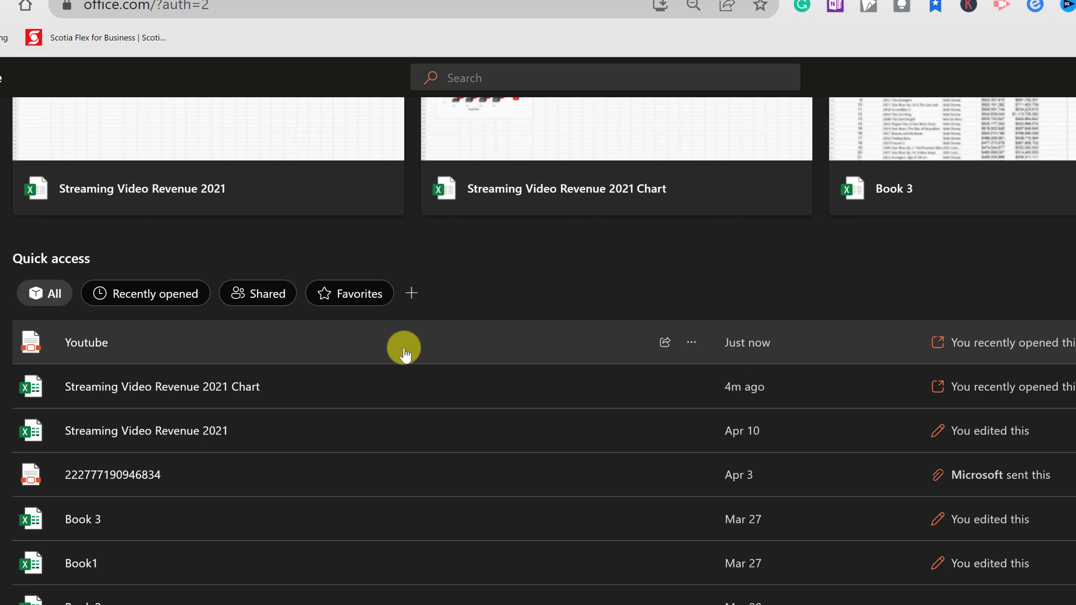
- Create a sharing link for the Youtube PDF file listed on office.com
{"action": "left_click", "coordinate": [691, 343]}
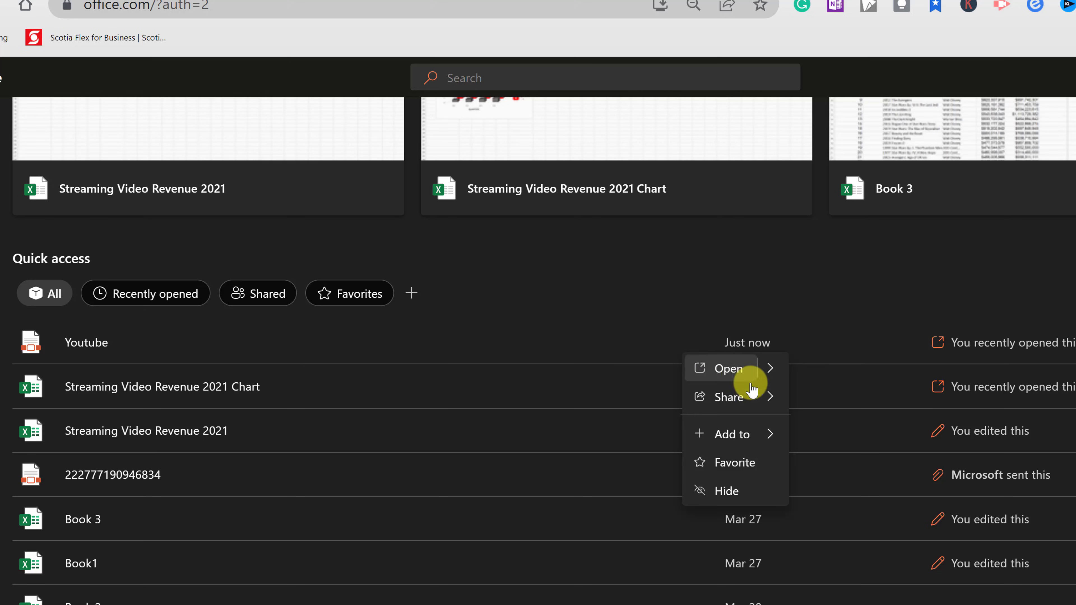
{"action": "left_click", "coordinate": [727, 403]}
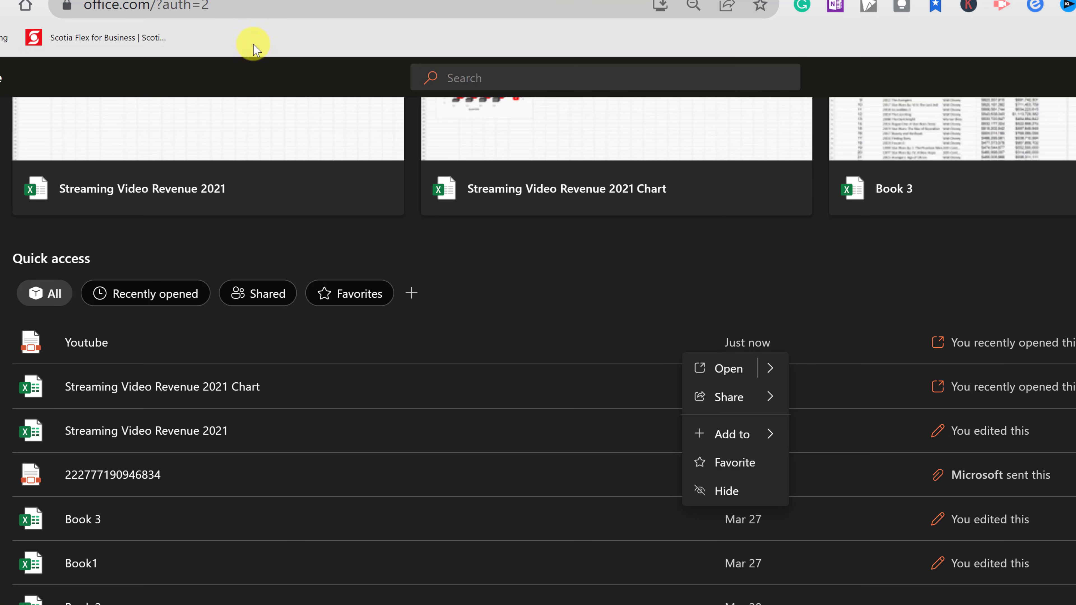
{"action": "left_click", "coordinate": [730, 396]}
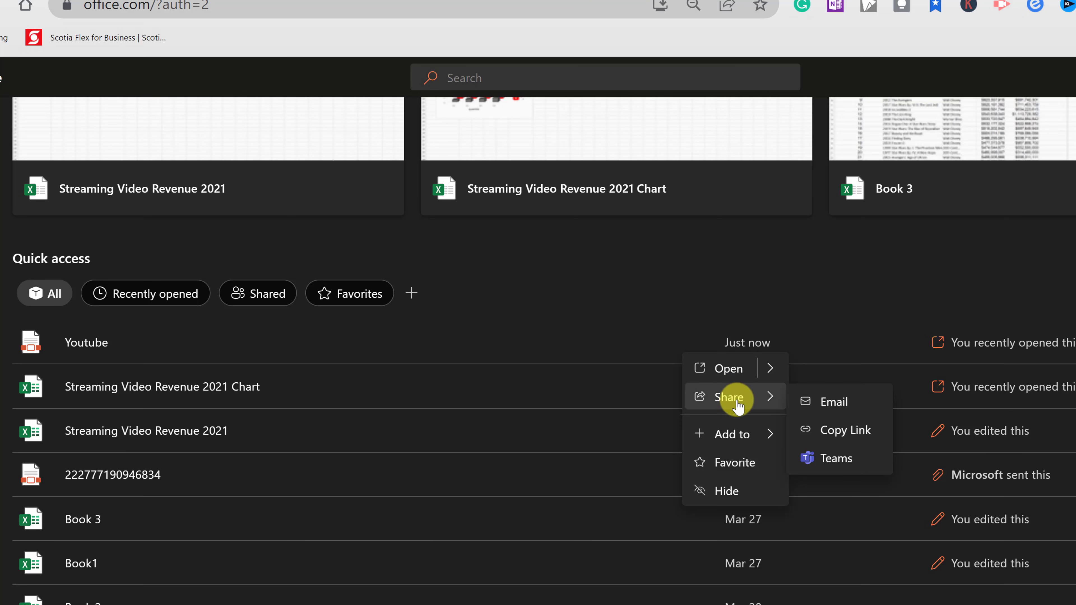
{"action": "left_click", "coordinate": [850, 437]}
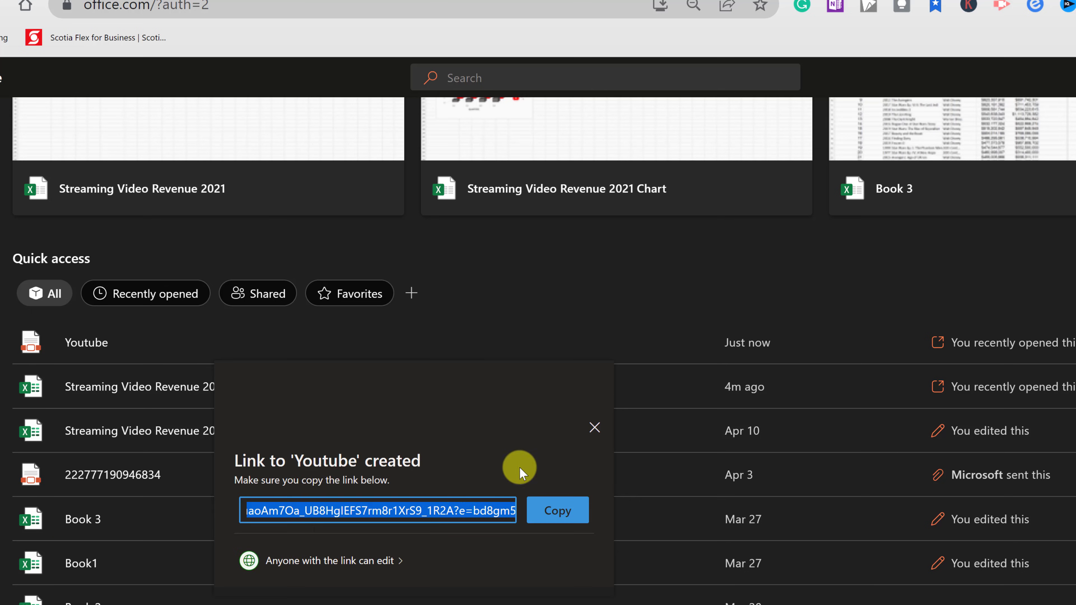
- Look through the access, editing, expiration and password settings of the Youtube file's link and close them without changes
{"action": "left_click", "coordinate": [398, 566]}
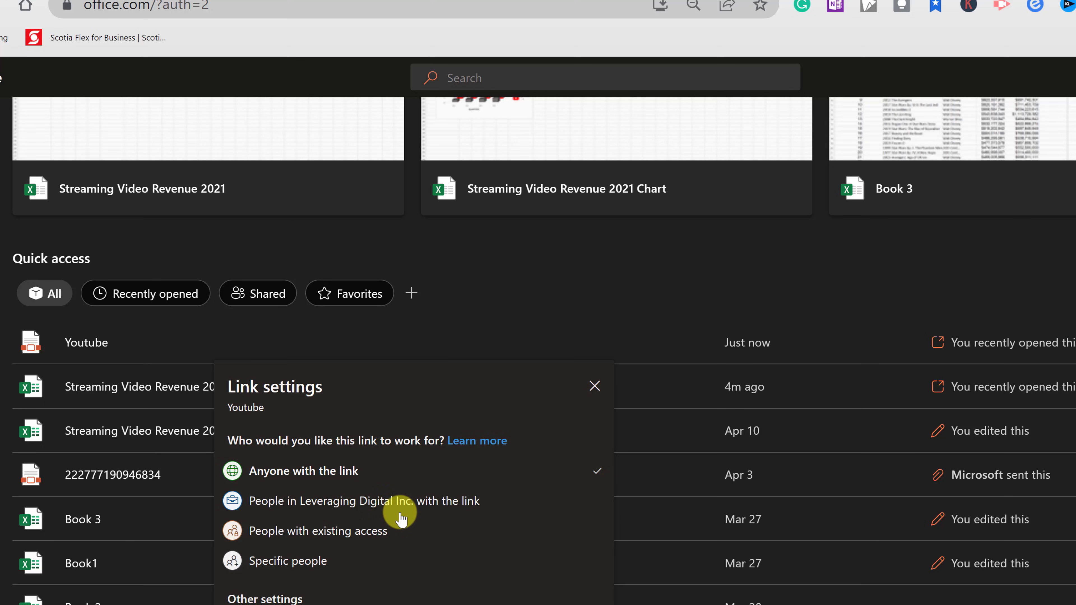
{"action": "scroll", "coordinate": [358, 536], "scroll_direction": "down", "scroll_amount": 5}
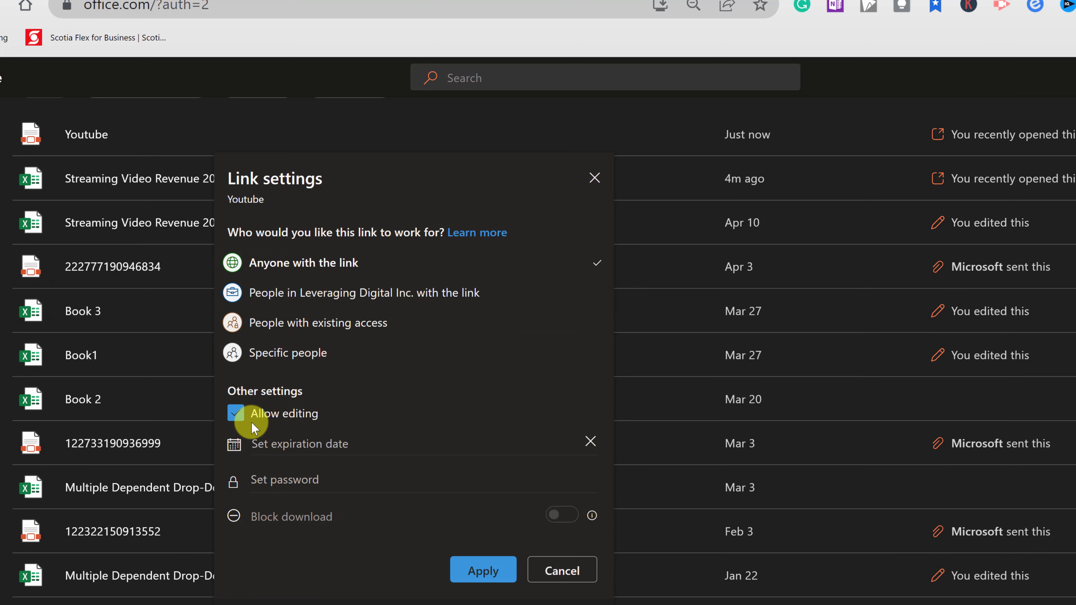
{"action": "scroll", "coordinate": [495, 513], "scroll_direction": "up", "scroll_amount": 7}
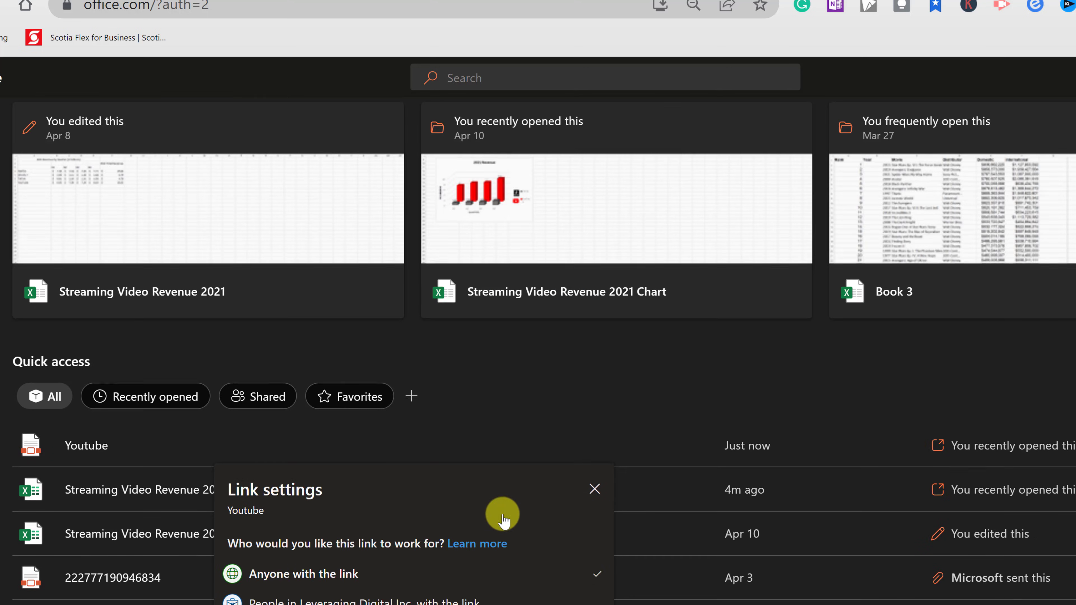
{"action": "scroll", "coordinate": [487, 502], "scroll_direction": "down", "scroll_amount": 5}
{"action": "left_click", "coordinate": [581, 602]}
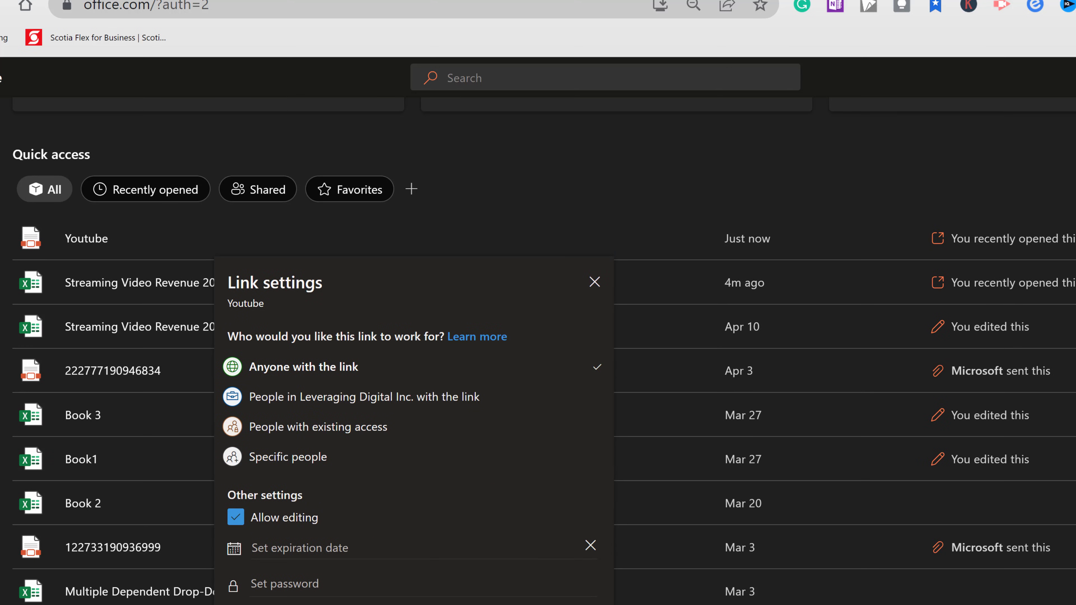
{"action": "left_click", "coordinate": [550, 418]}
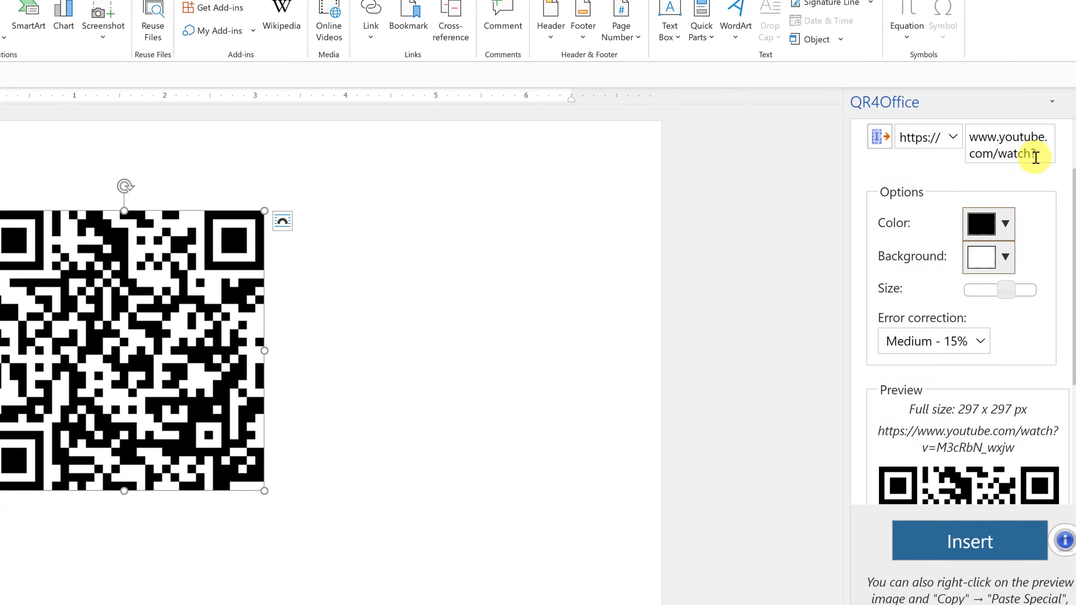
{"action": "left_click_drag", "start_coordinate": [1036, 154], "coordinate": [942, 112]}
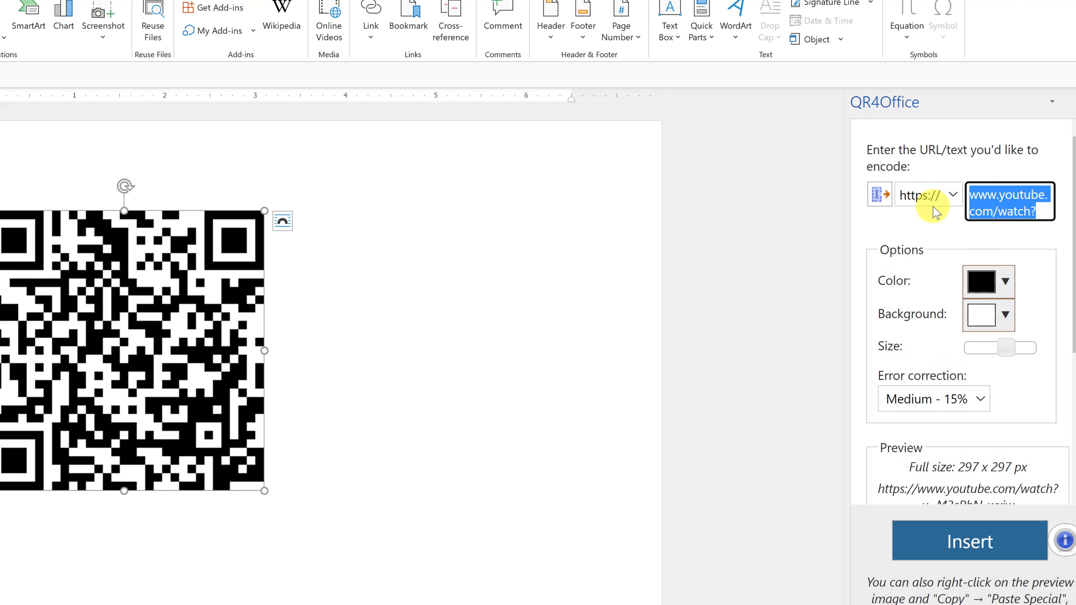
{"action": "key", "text": "ctrl+v"}
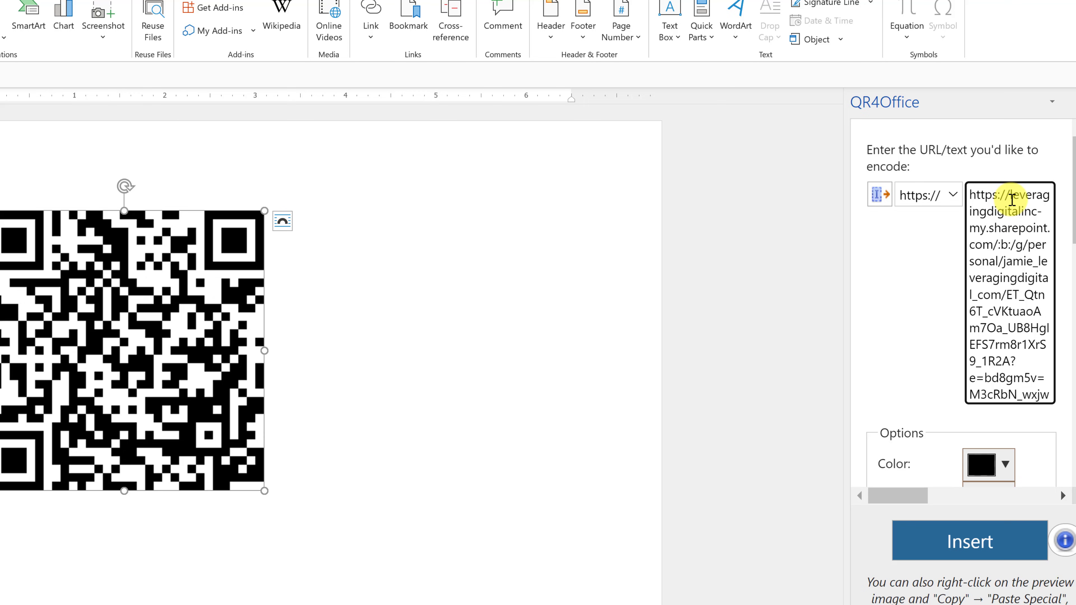
{"action": "left_click_drag", "start_coordinate": [1011, 199], "coordinate": [949, 197]}
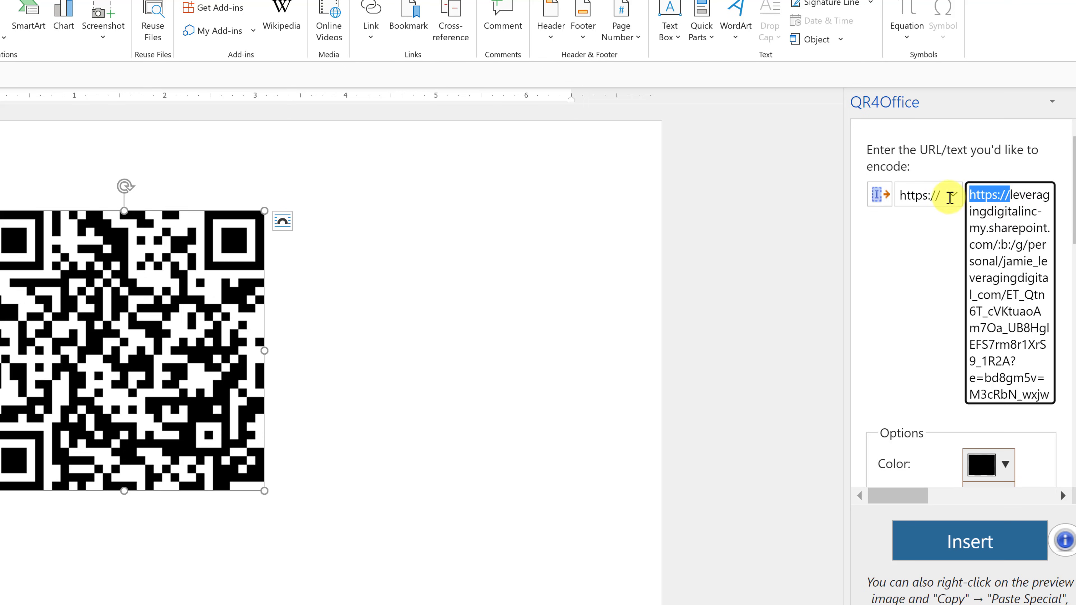
{"action": "key", "text": "BackSpace"}
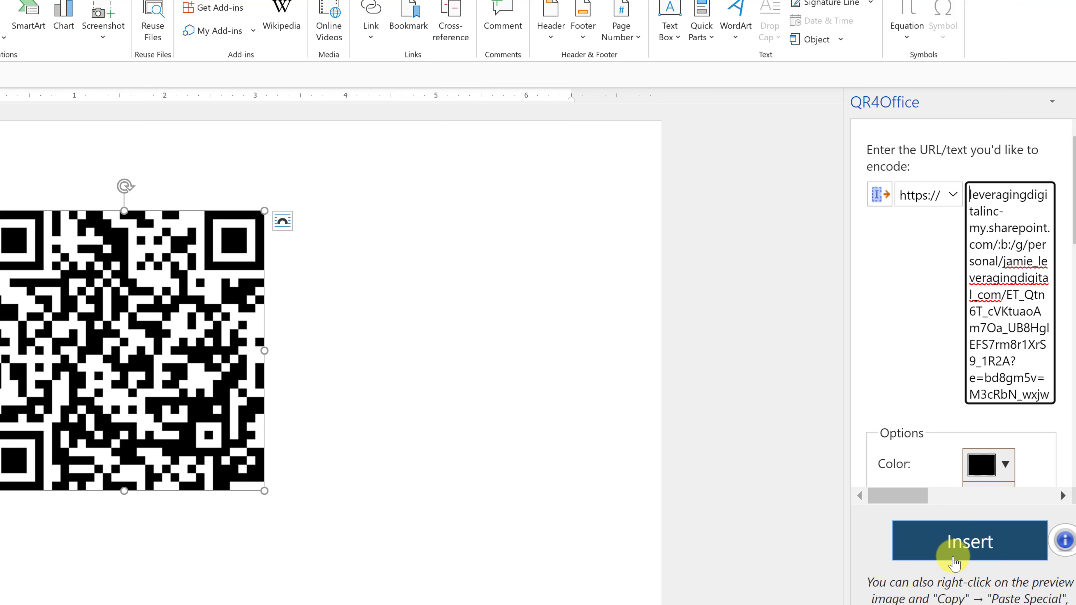
- Insert the QR code for the Youtube file's sharing link into the document and check it on the page
{"action": "left_click", "coordinate": [972, 551]}
{"action": "scroll", "coordinate": [424, 508], "scroll_direction": "down", "scroll_amount": 1}
{"action": "scroll", "coordinate": [431, 502], "scroll_direction": "down", "scroll_amount": 1}
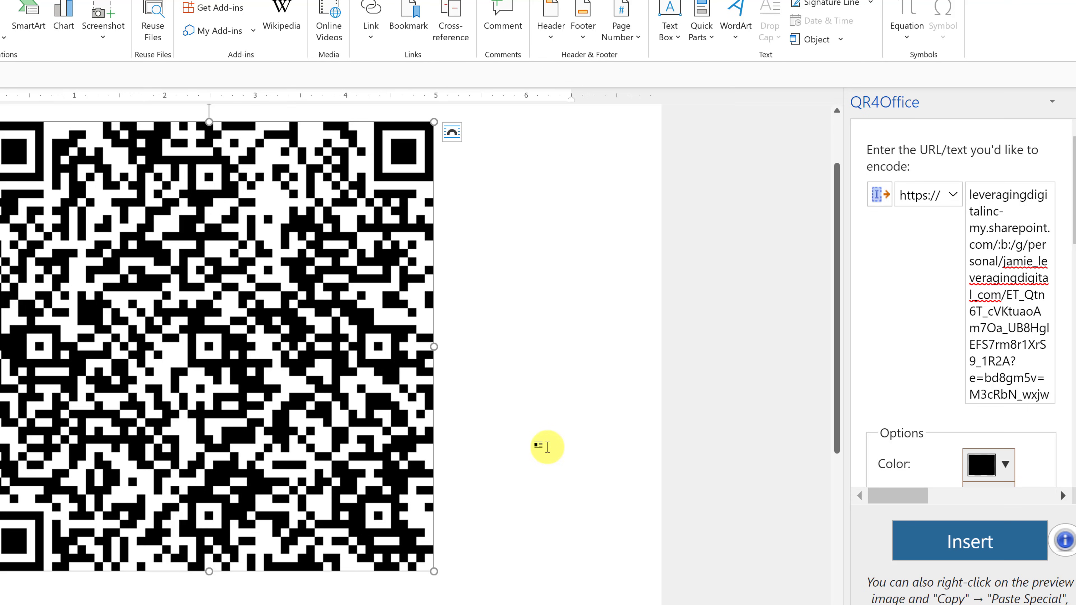
{"action": "scroll", "coordinate": [551, 447], "scroll_direction": "up", "scroll_amount": 1}
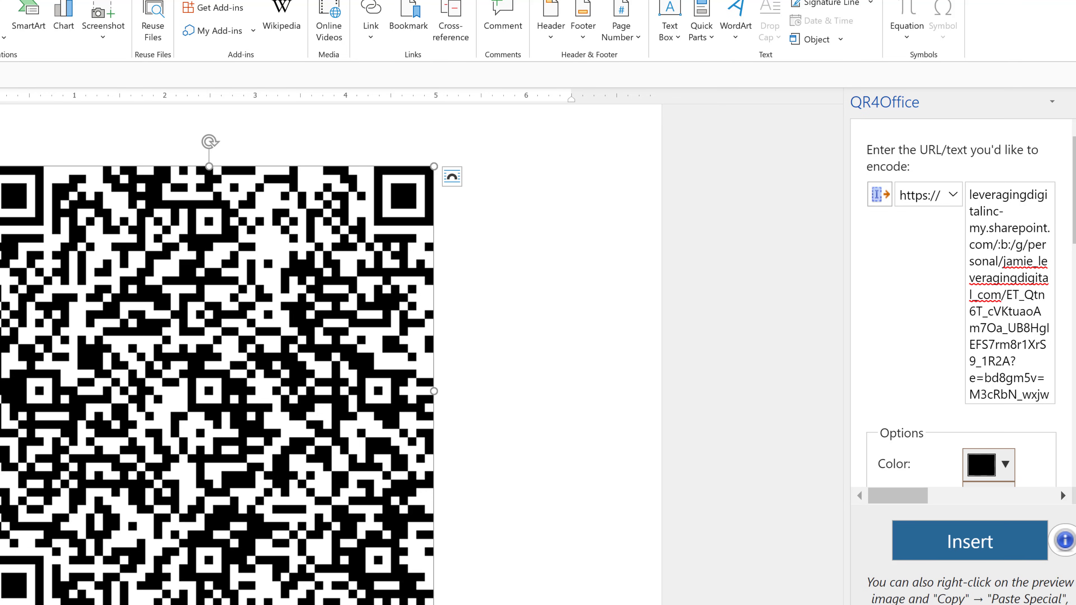
- Switch to the Streaming Video Revenue 2021 Chart workbook in the browser, select its web address and open its sharing options
{"action": "left_click", "coordinate": [468, 588]}
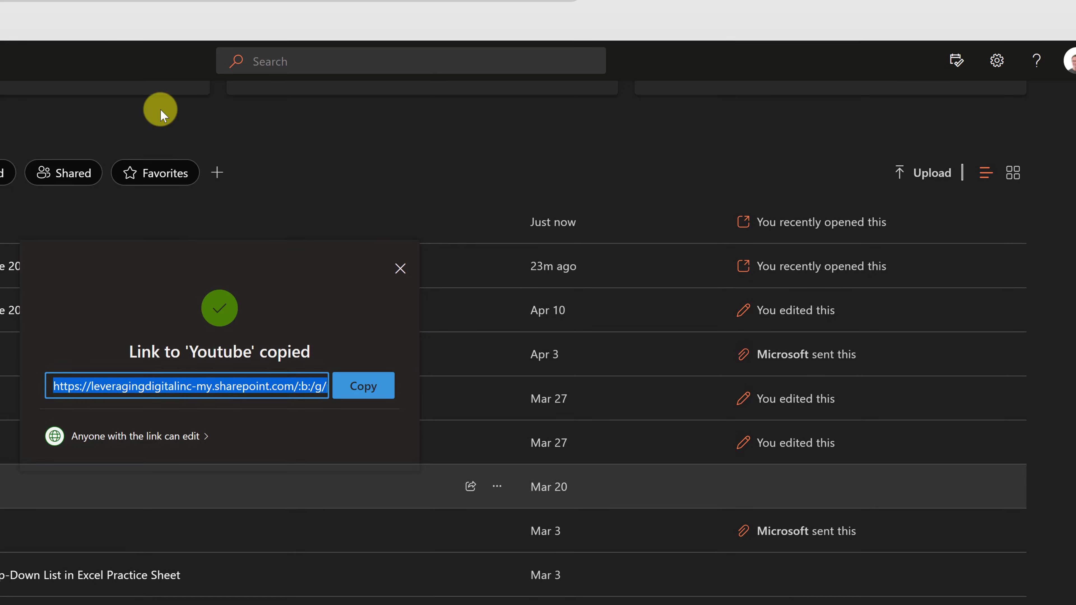
{"action": "left_click", "coordinate": [260, 26]}
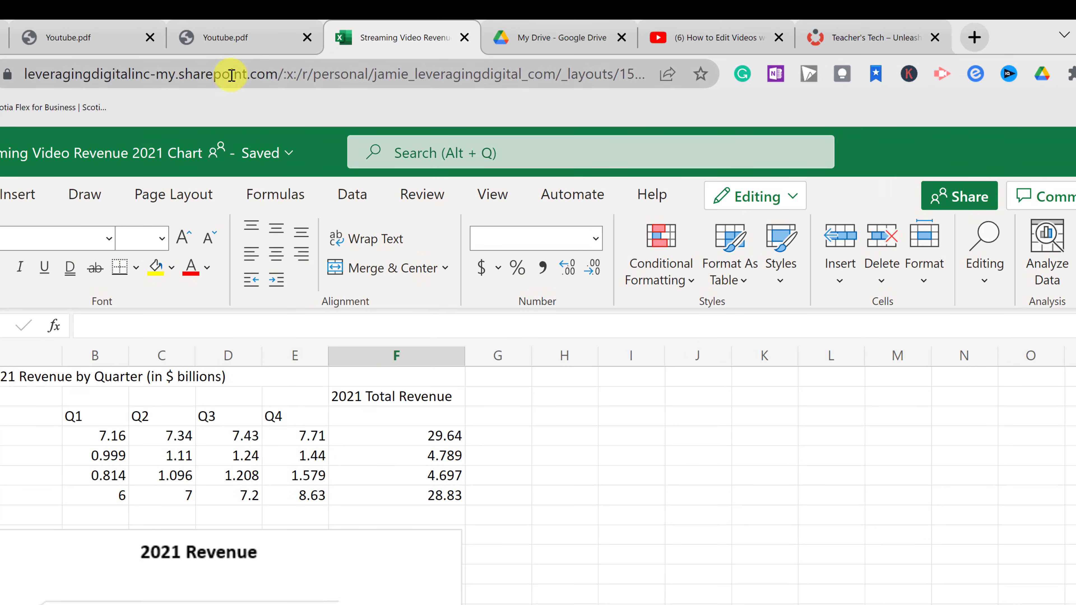
{"action": "left_click", "coordinate": [157, 78]}
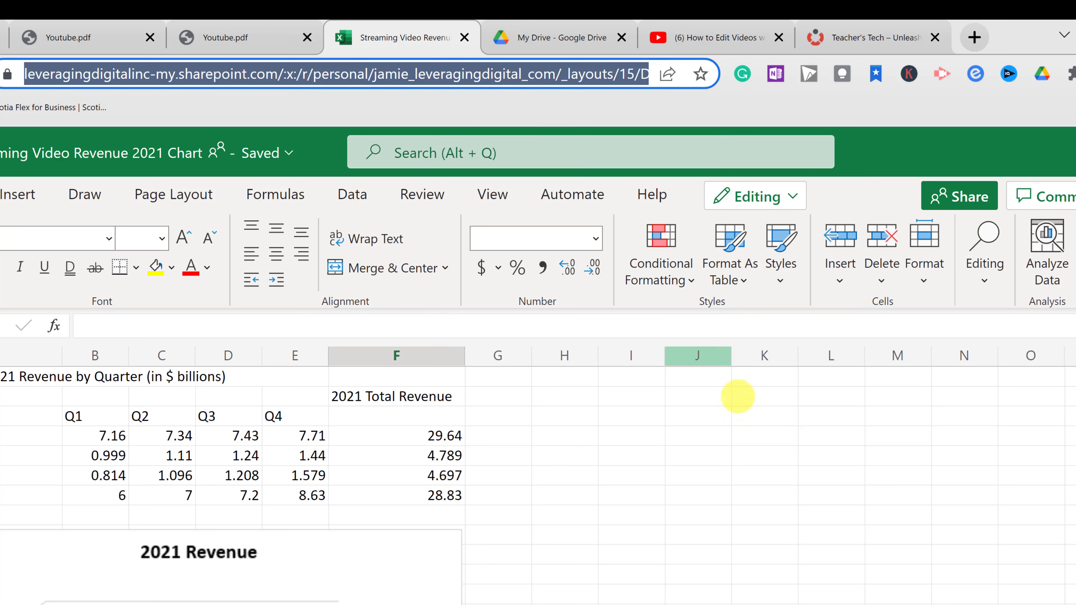
{"action": "left_click", "coordinate": [964, 196]}
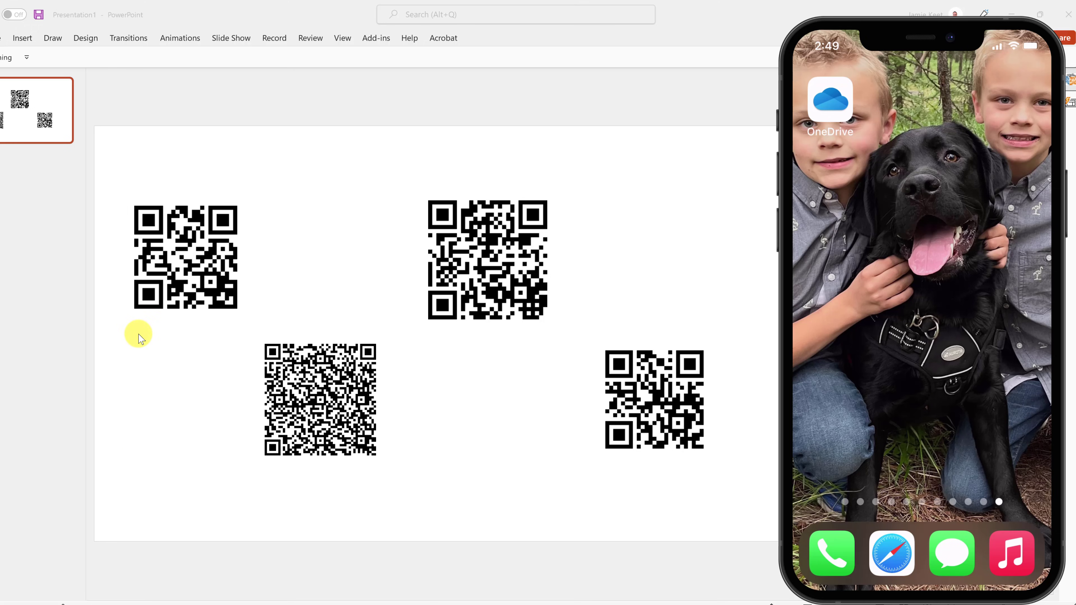
- Look at the add-in options available in the PowerPoint presentation containing the four QR codes
{"action": "left_click", "coordinate": [23, 39]}
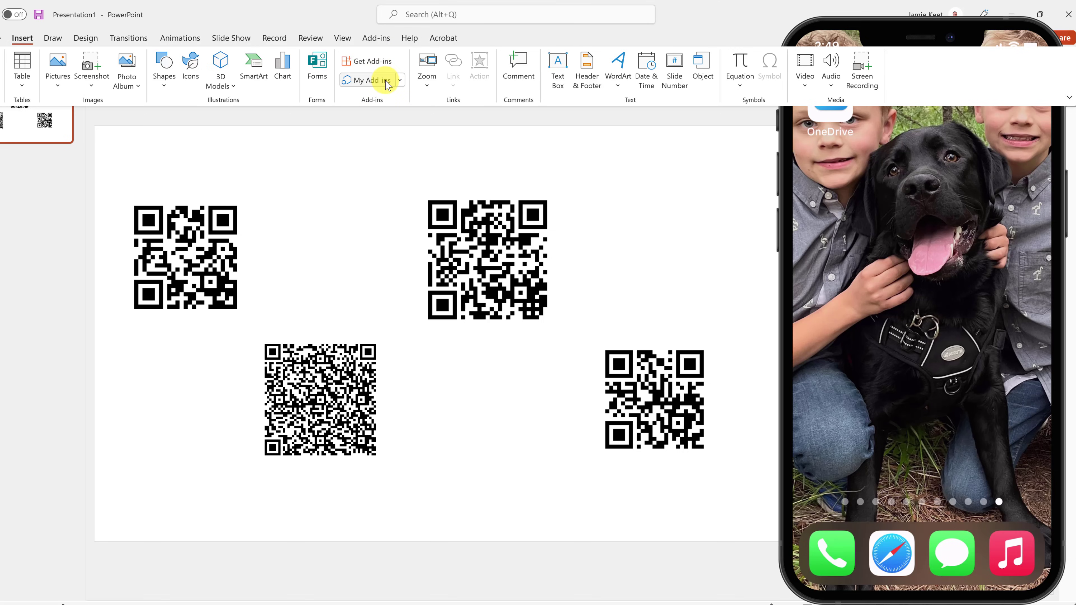
{"action": "left_click", "coordinate": [142, 427]}
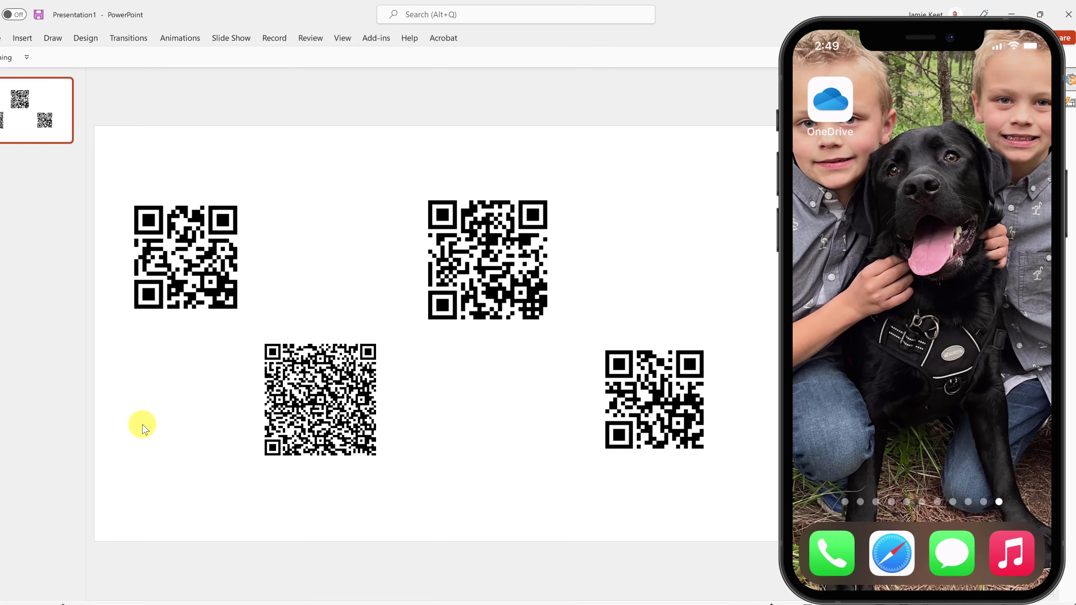